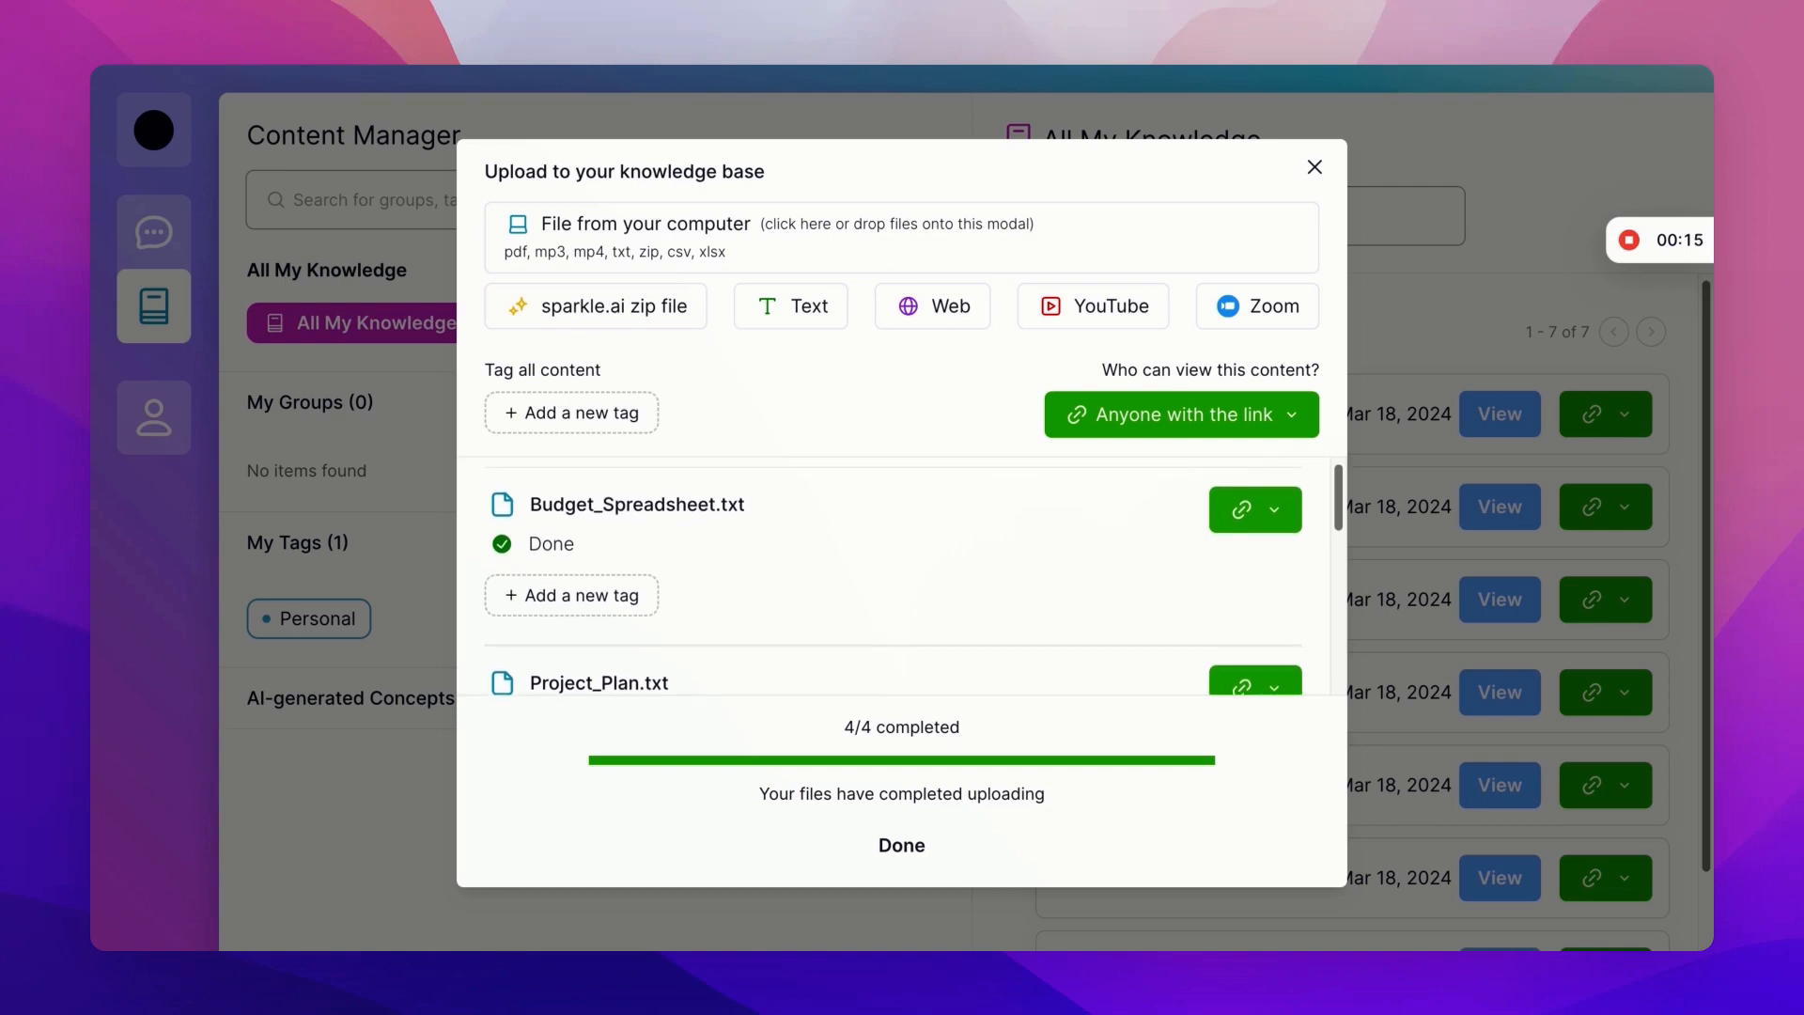
- Tag all uploaded files at once with a new tag reading "Work files - " followed by the person's first name
scroll(893, 581, "down", 5)
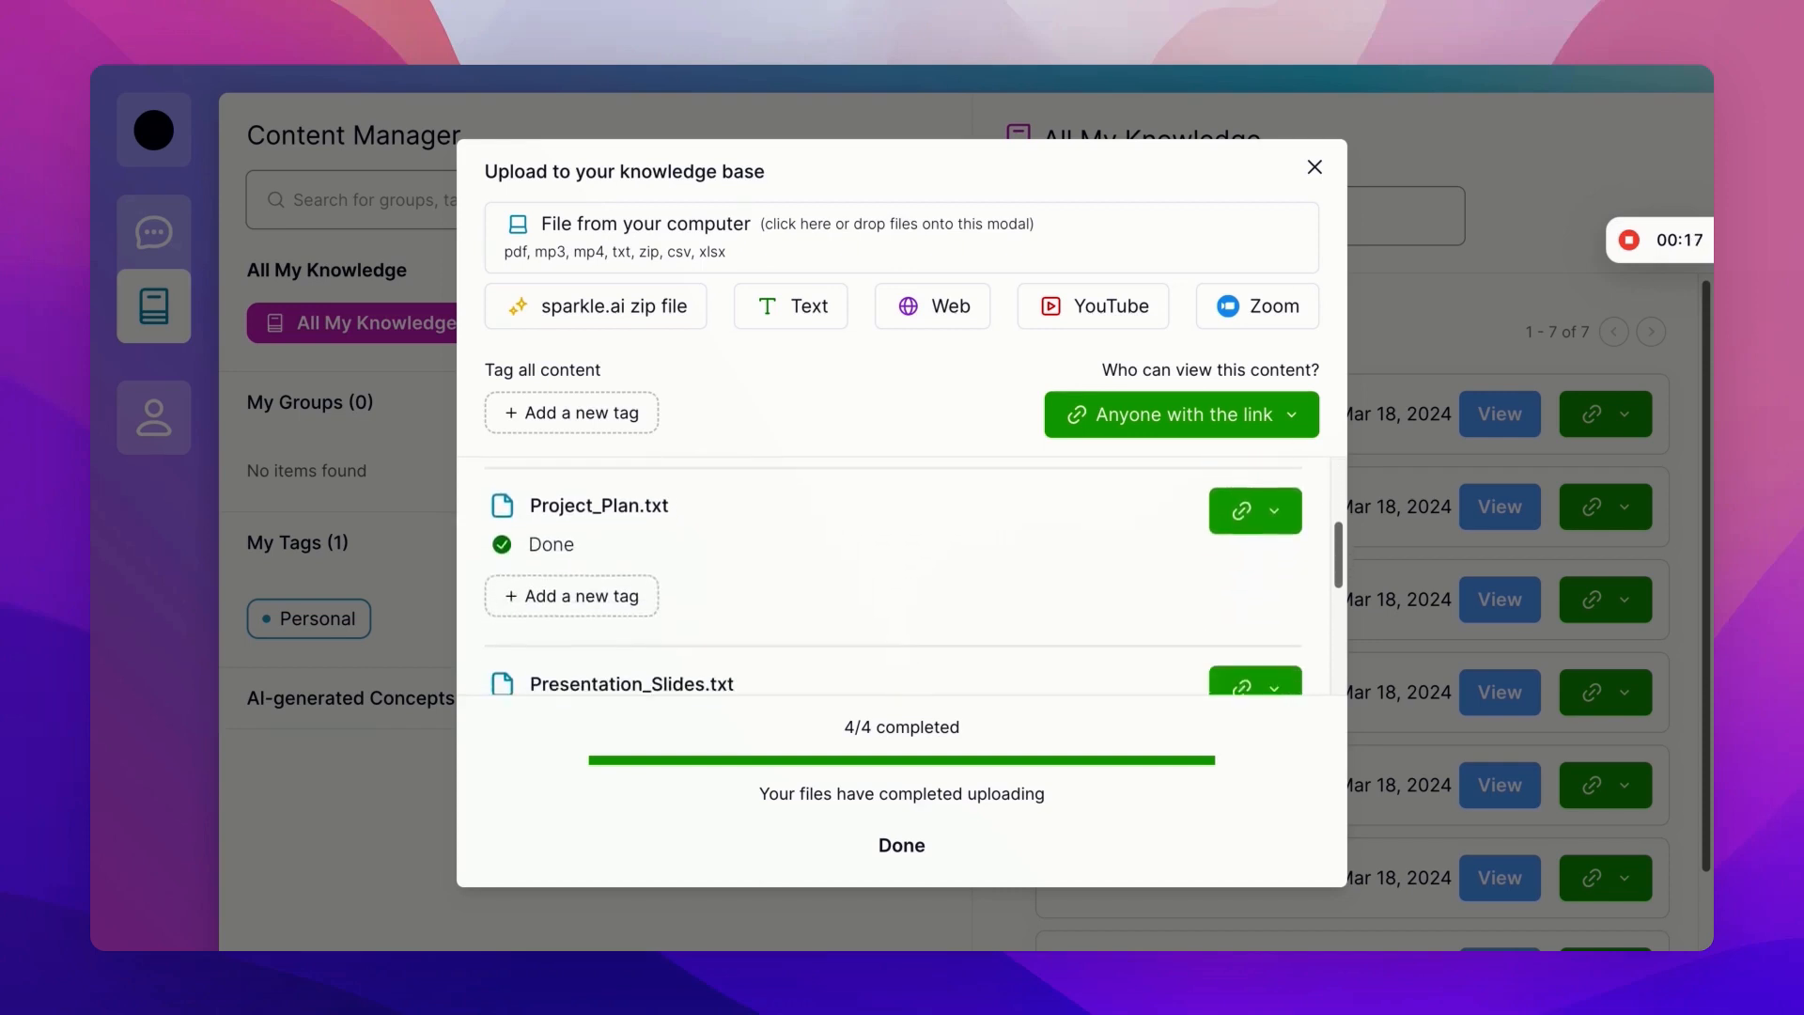
scroll(894, 581, "up", 5)
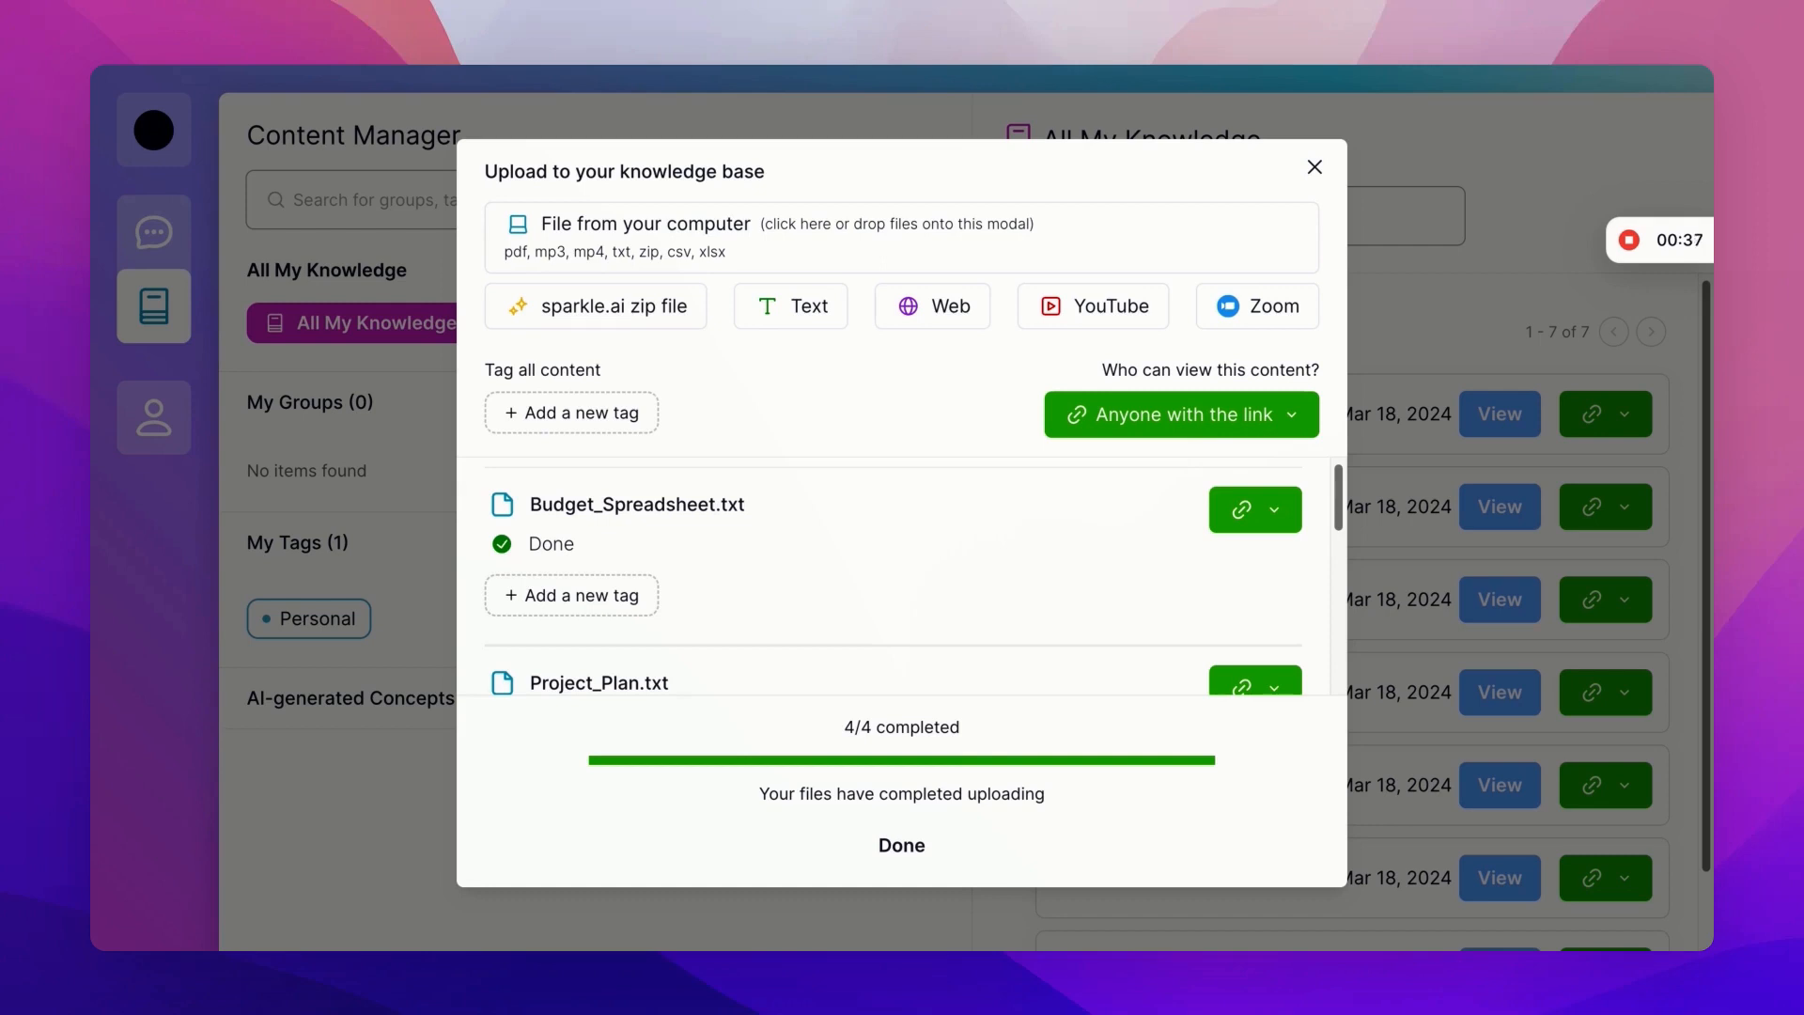
left_click(605, 422)
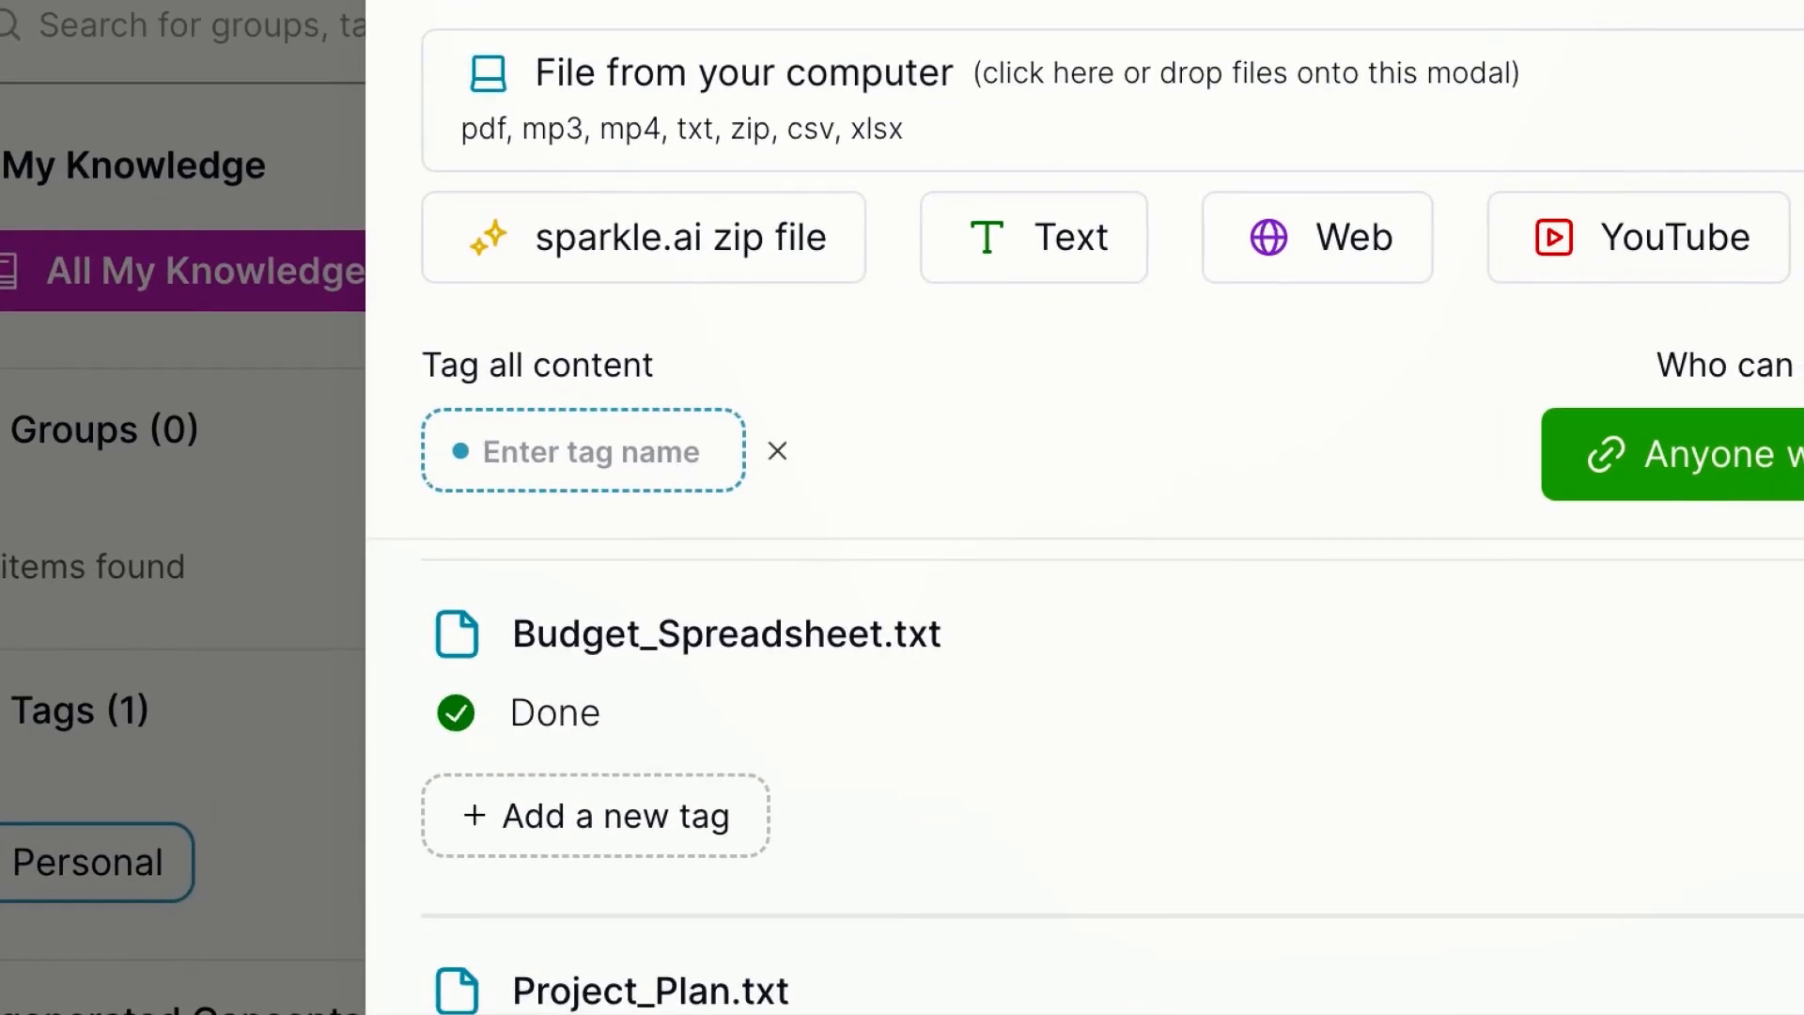
type("Work fil")
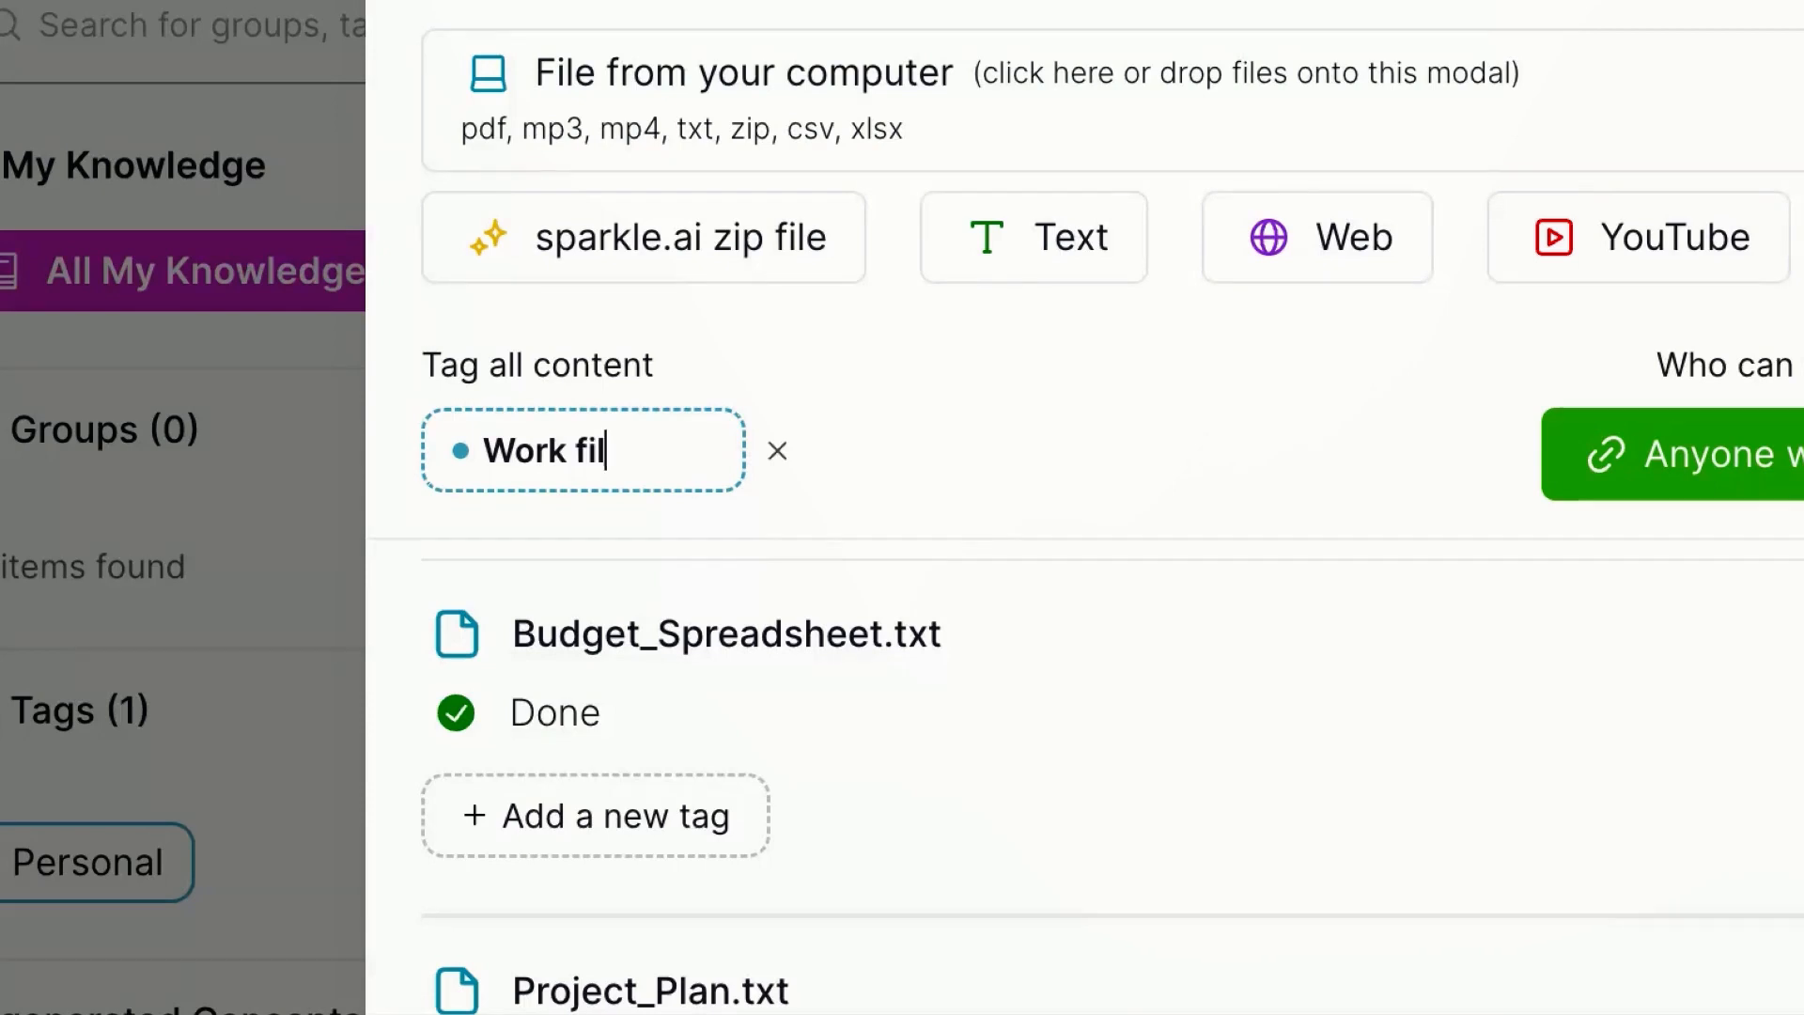
type("es - Mar")
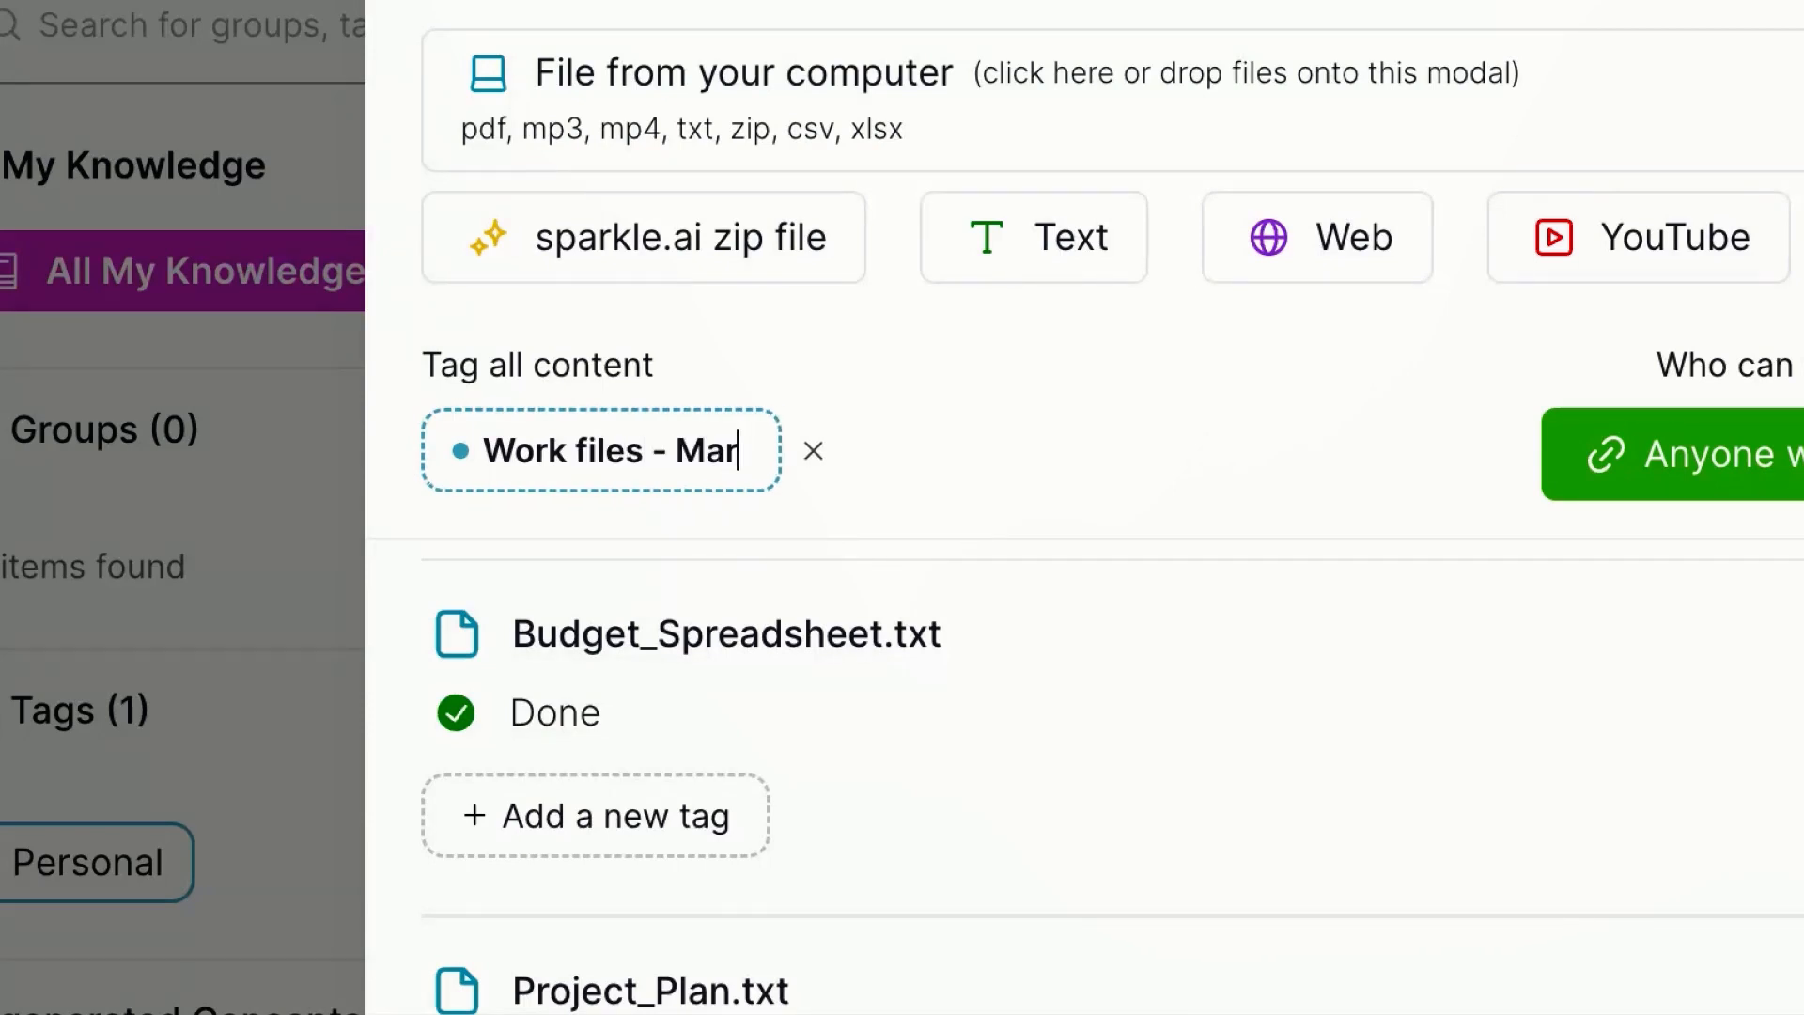
type("k")
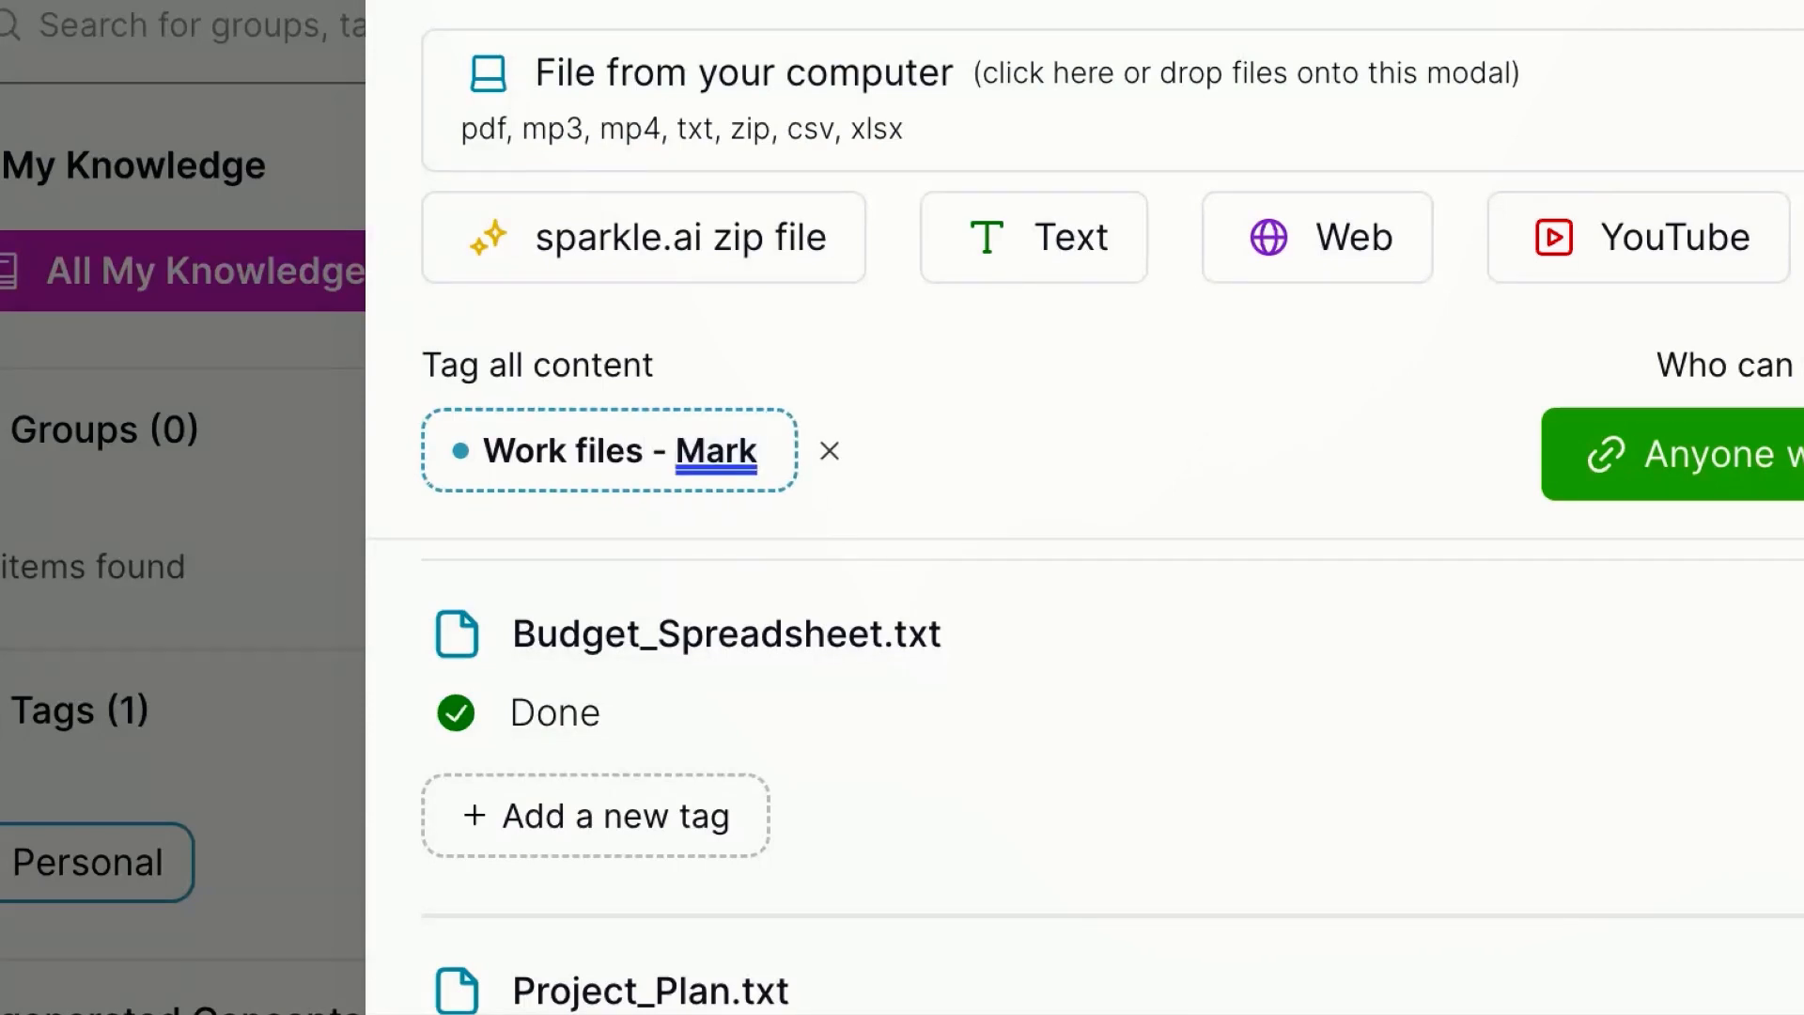
key("Return")
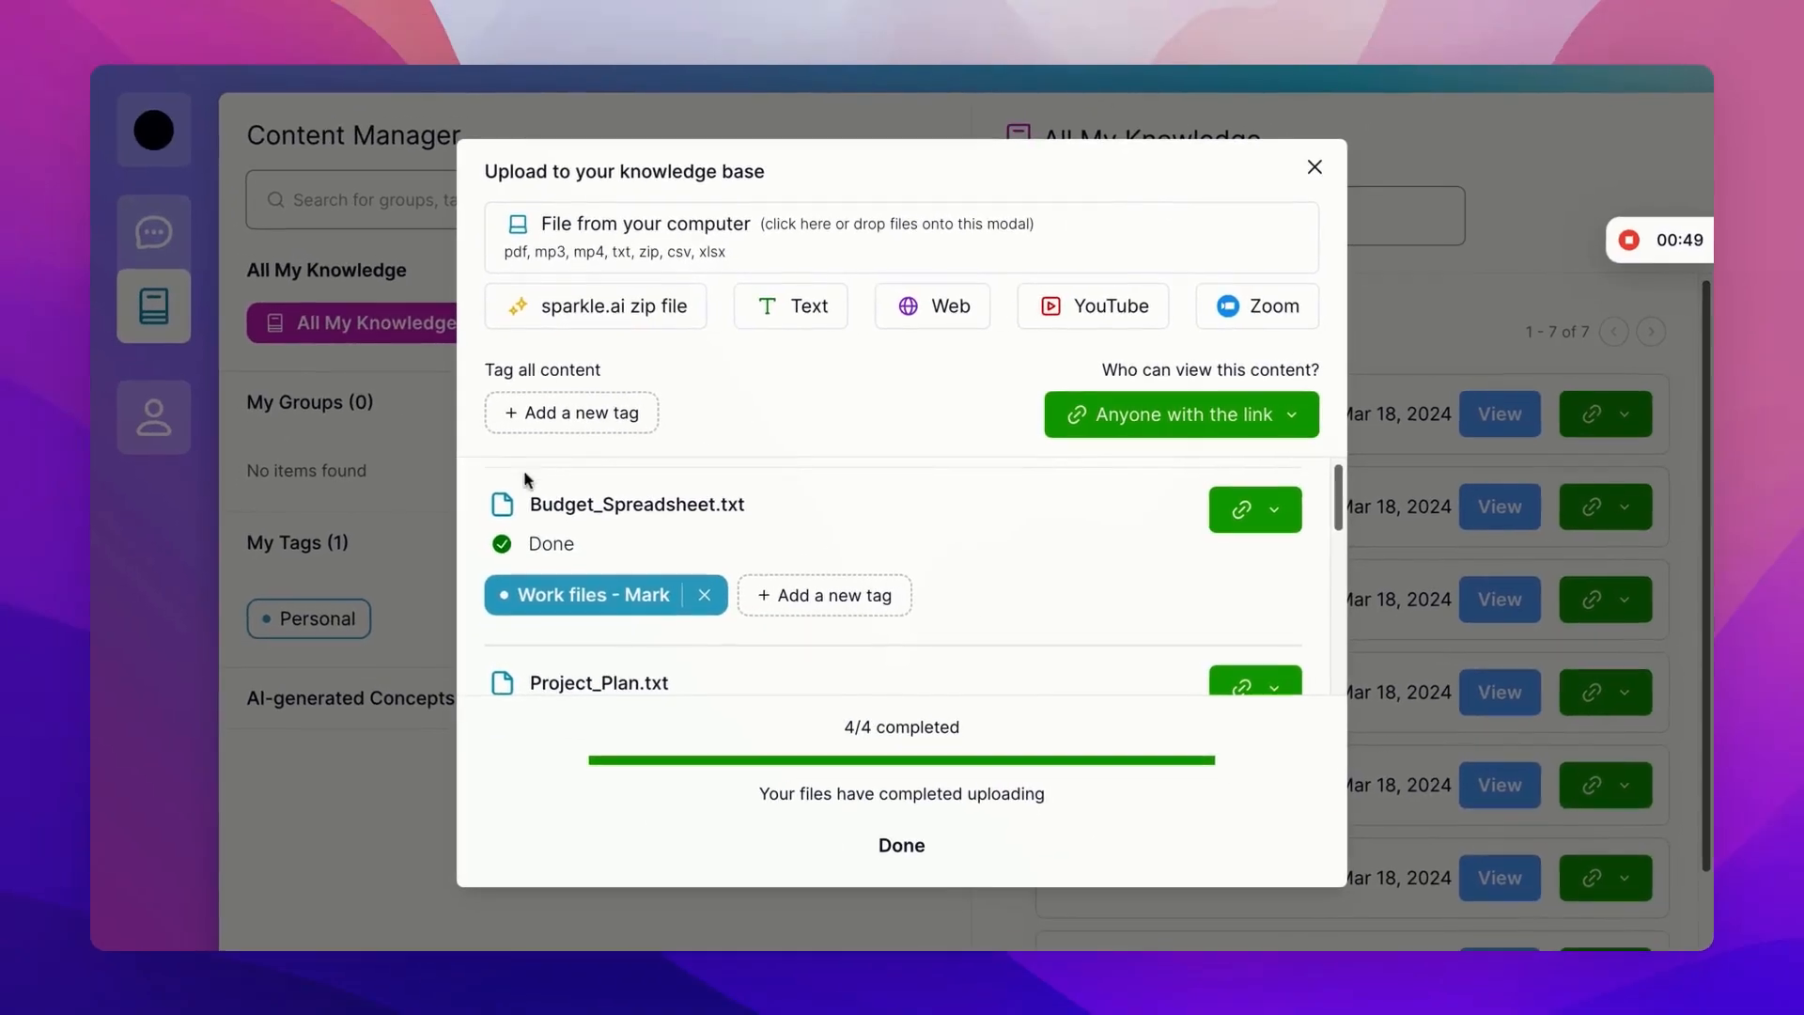
- Add a second tag named "Budget" to Budget_Spreadsheet.txt only
scroll(646, 498, "down", 1)
scroll(639, 655, "down", 2)
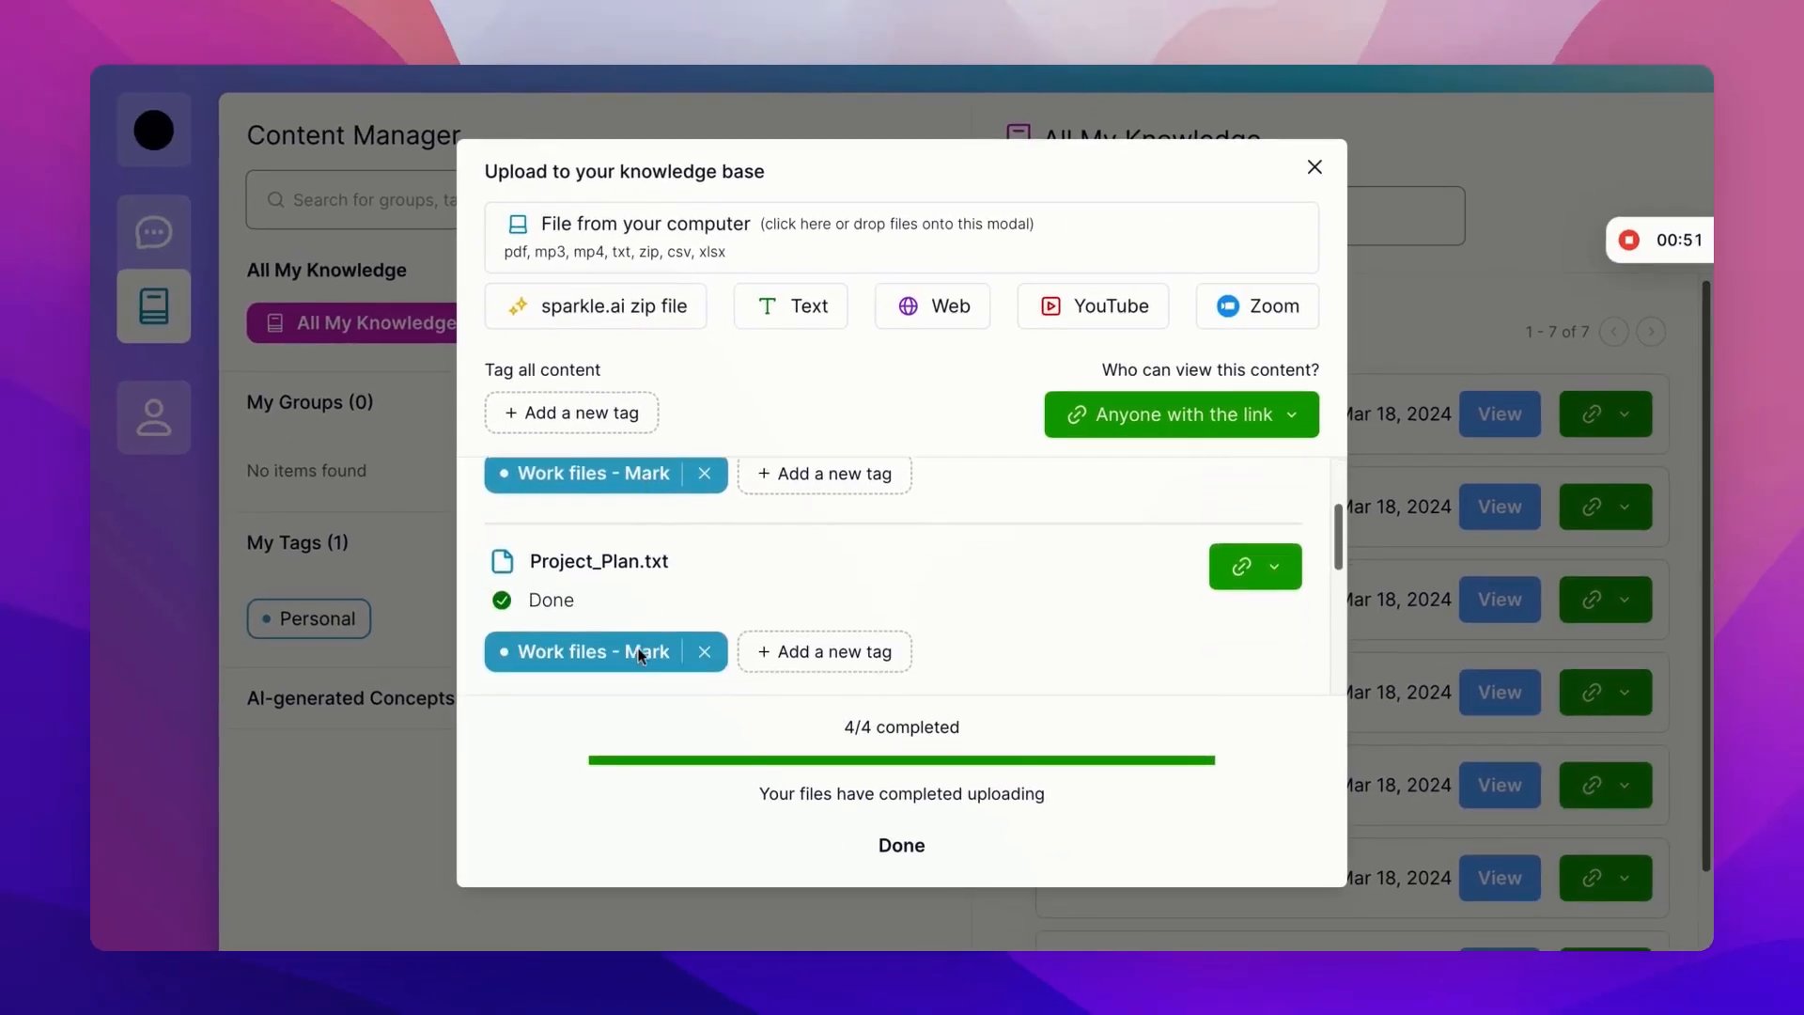
scroll(639, 655, "down", 2)
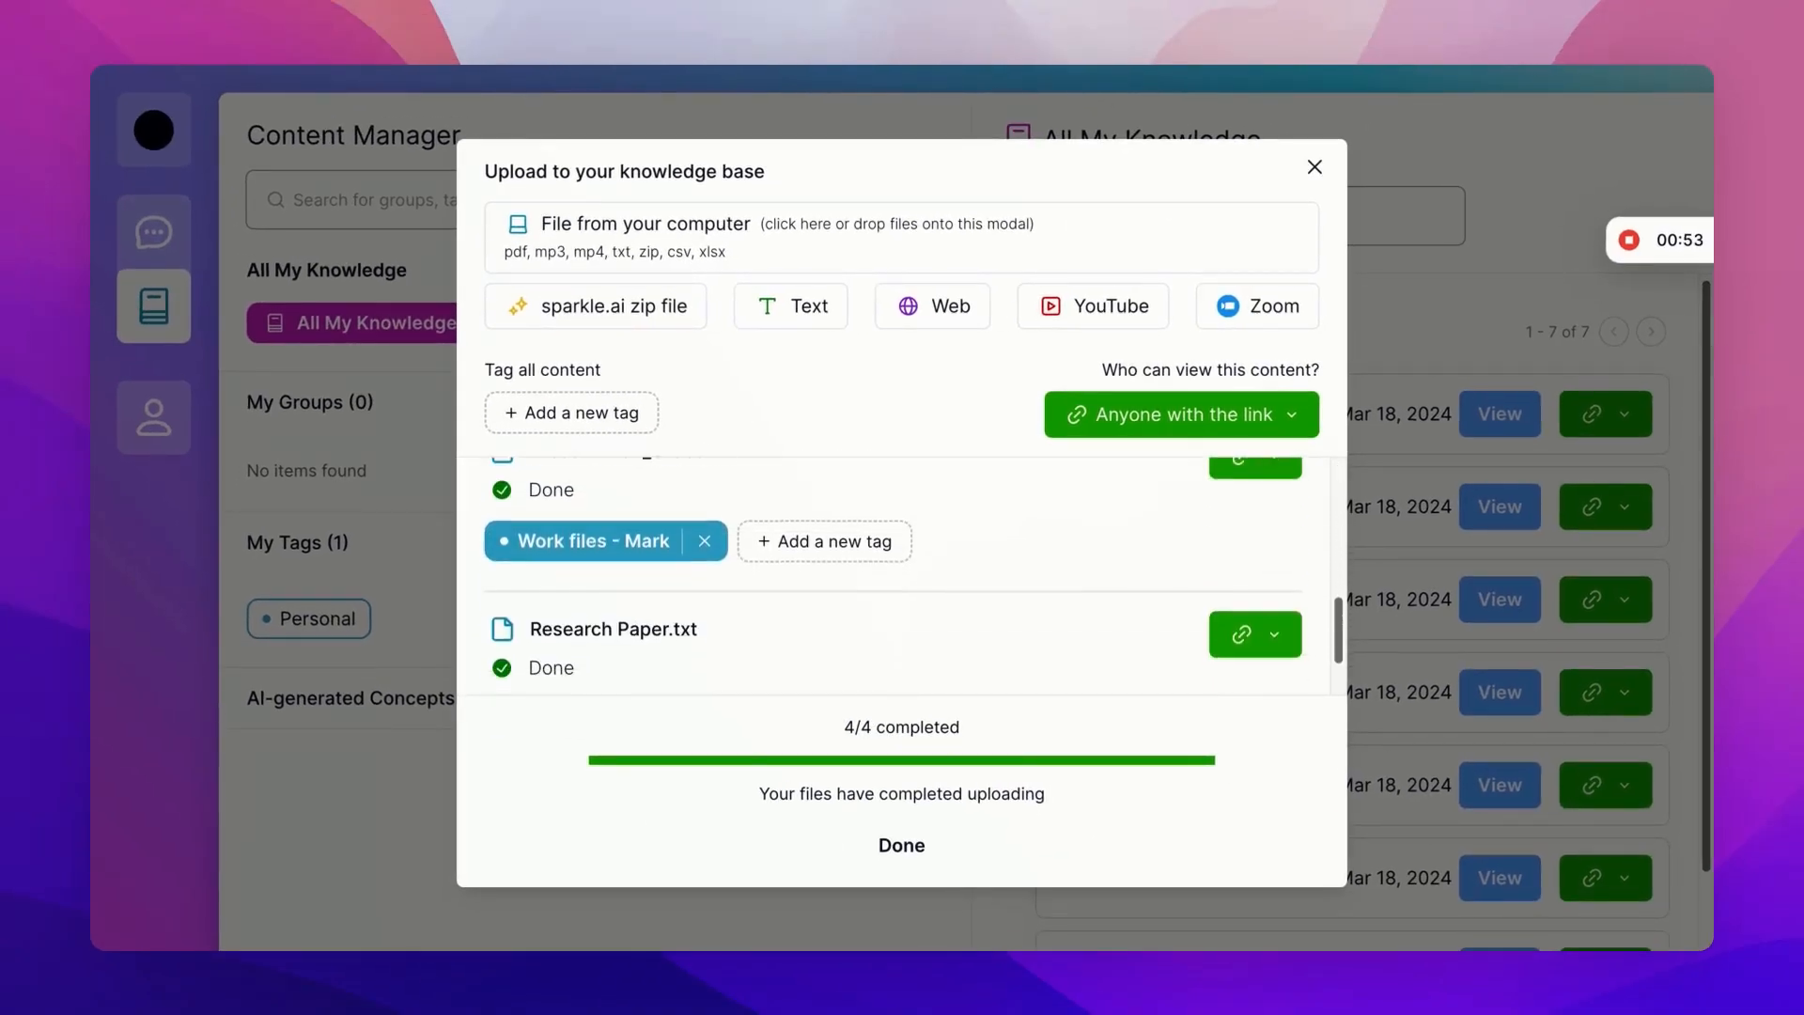
scroll(639, 655, "up", 4)
scroll(596, 539, "up", 1)
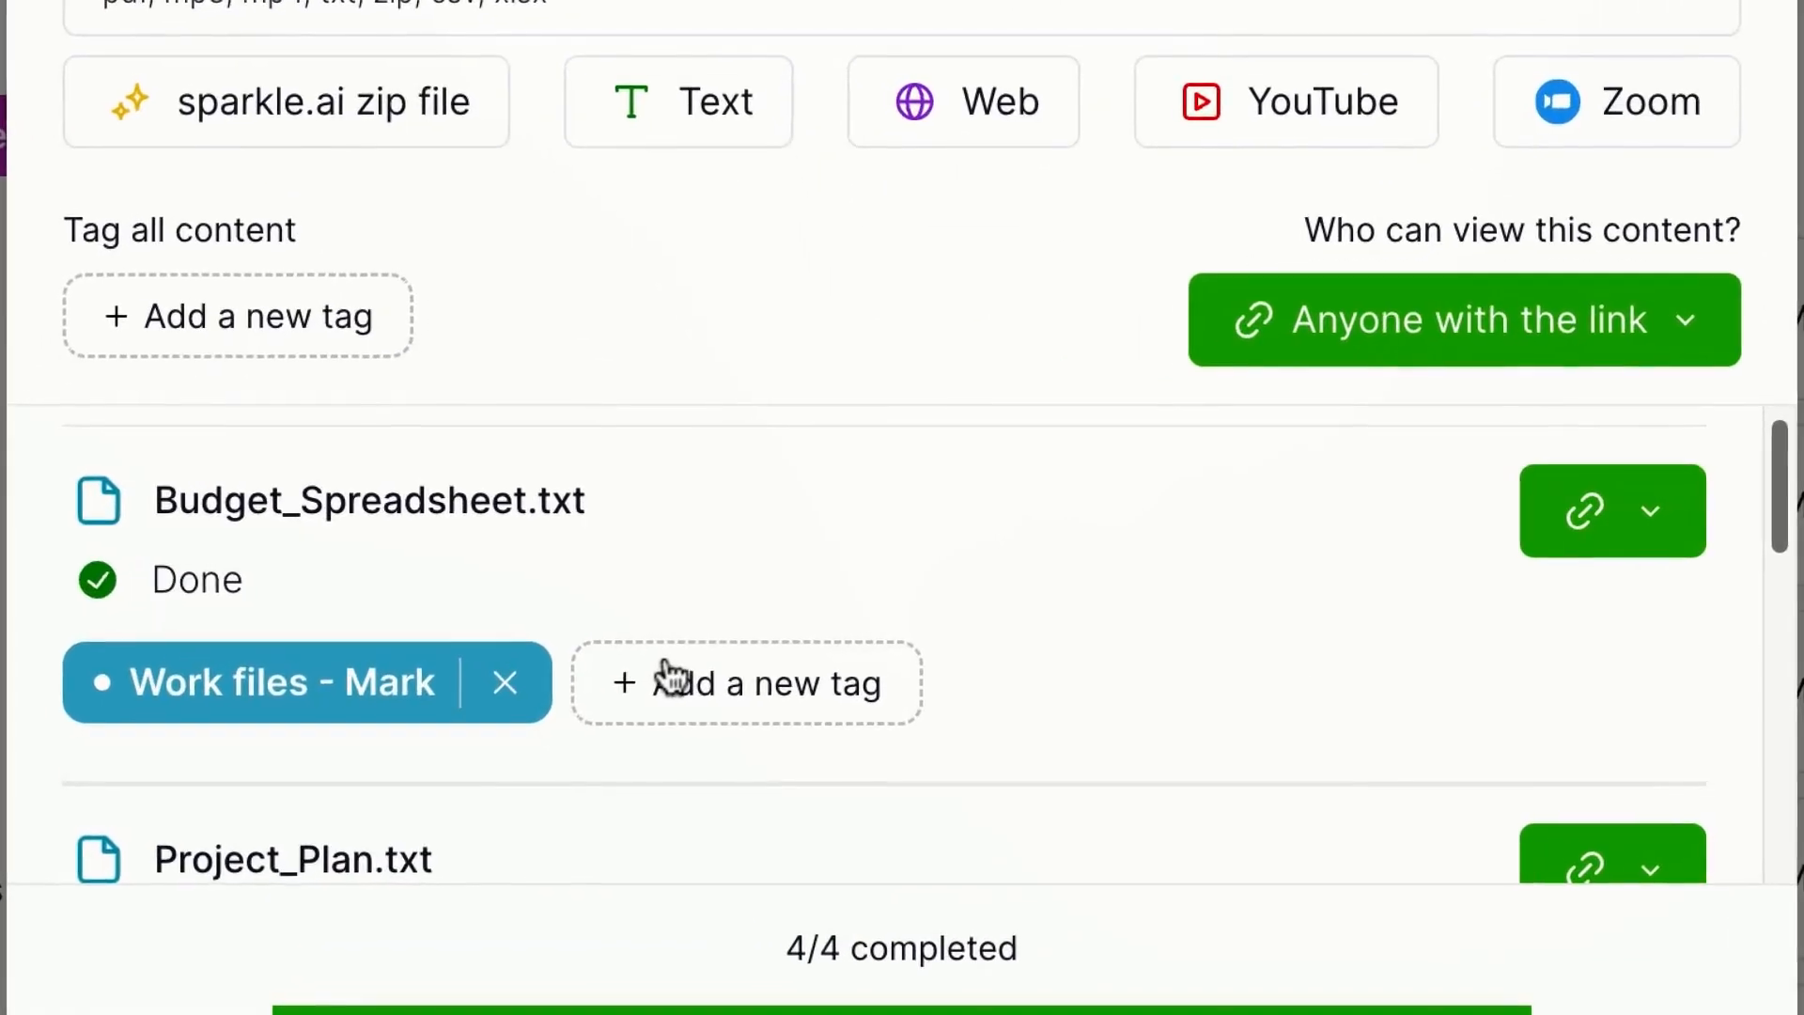
left_click(785, 590)
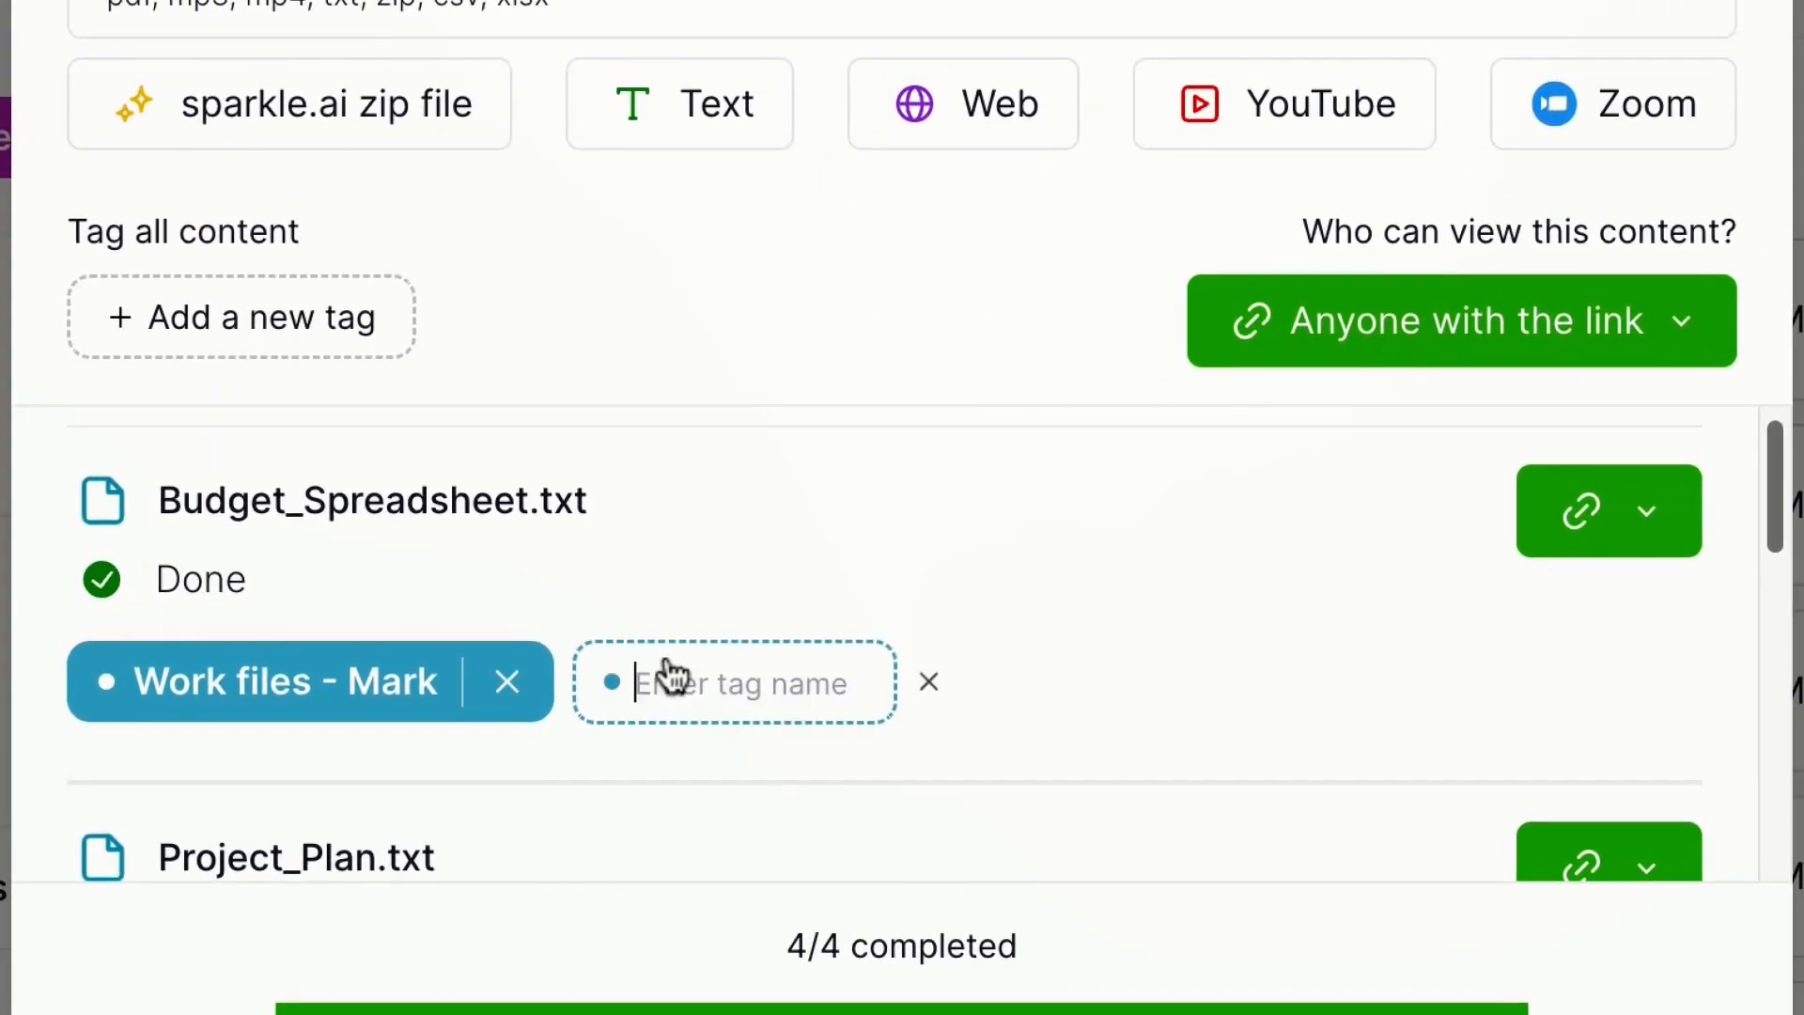
type("S")
key("BackSpace")
type("Budge")
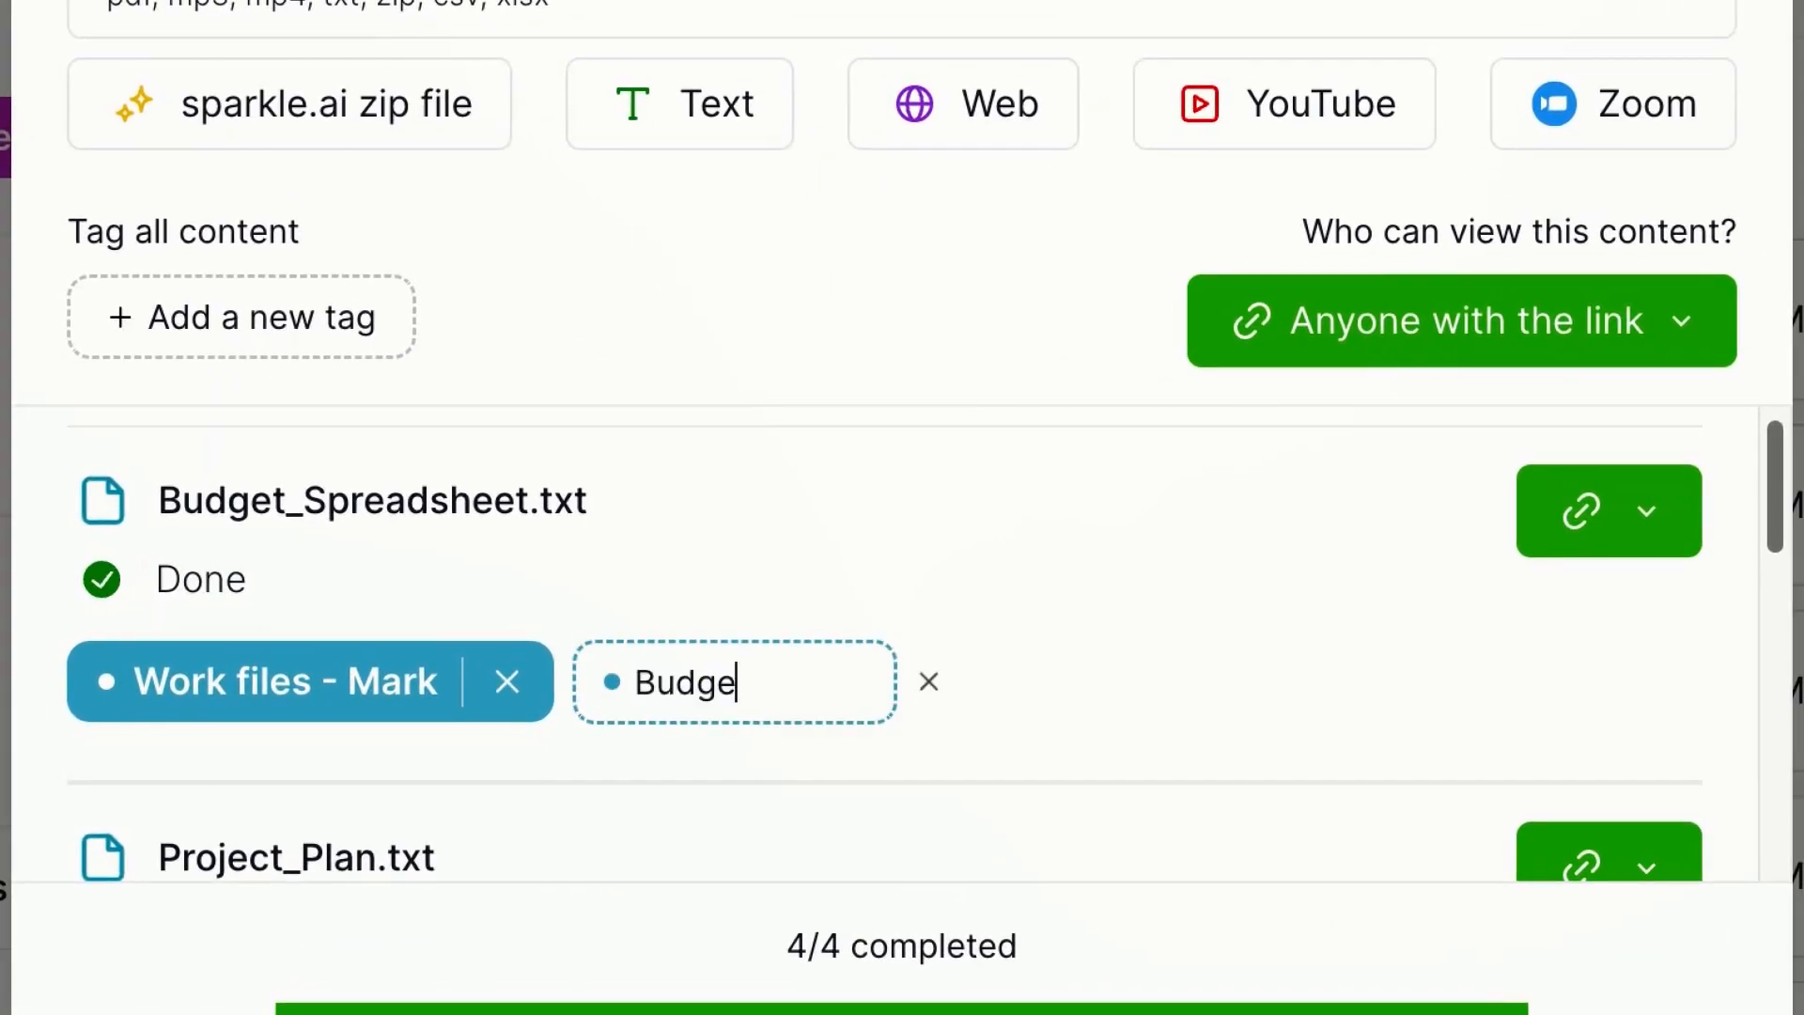
type("t")
key("Return")
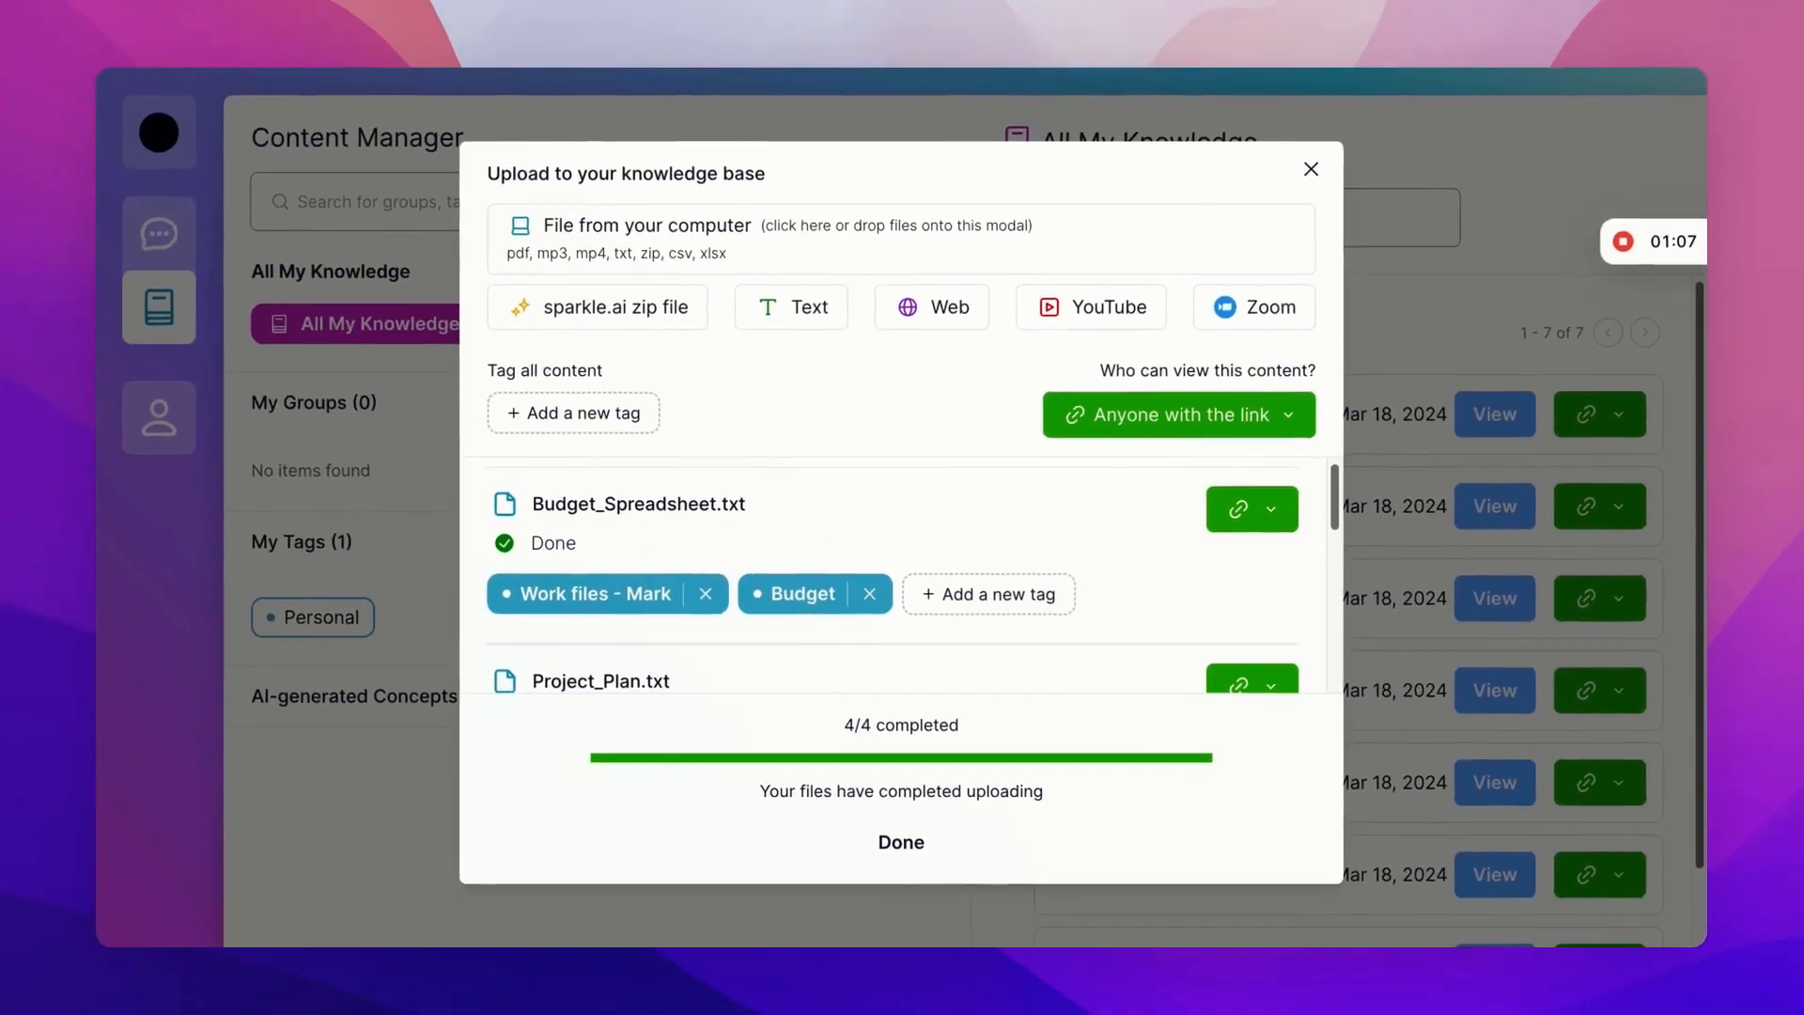
- Add a new tag named "Presentations" to Presentation_Slides.txt only
scroll(734, 494, "down", 1)
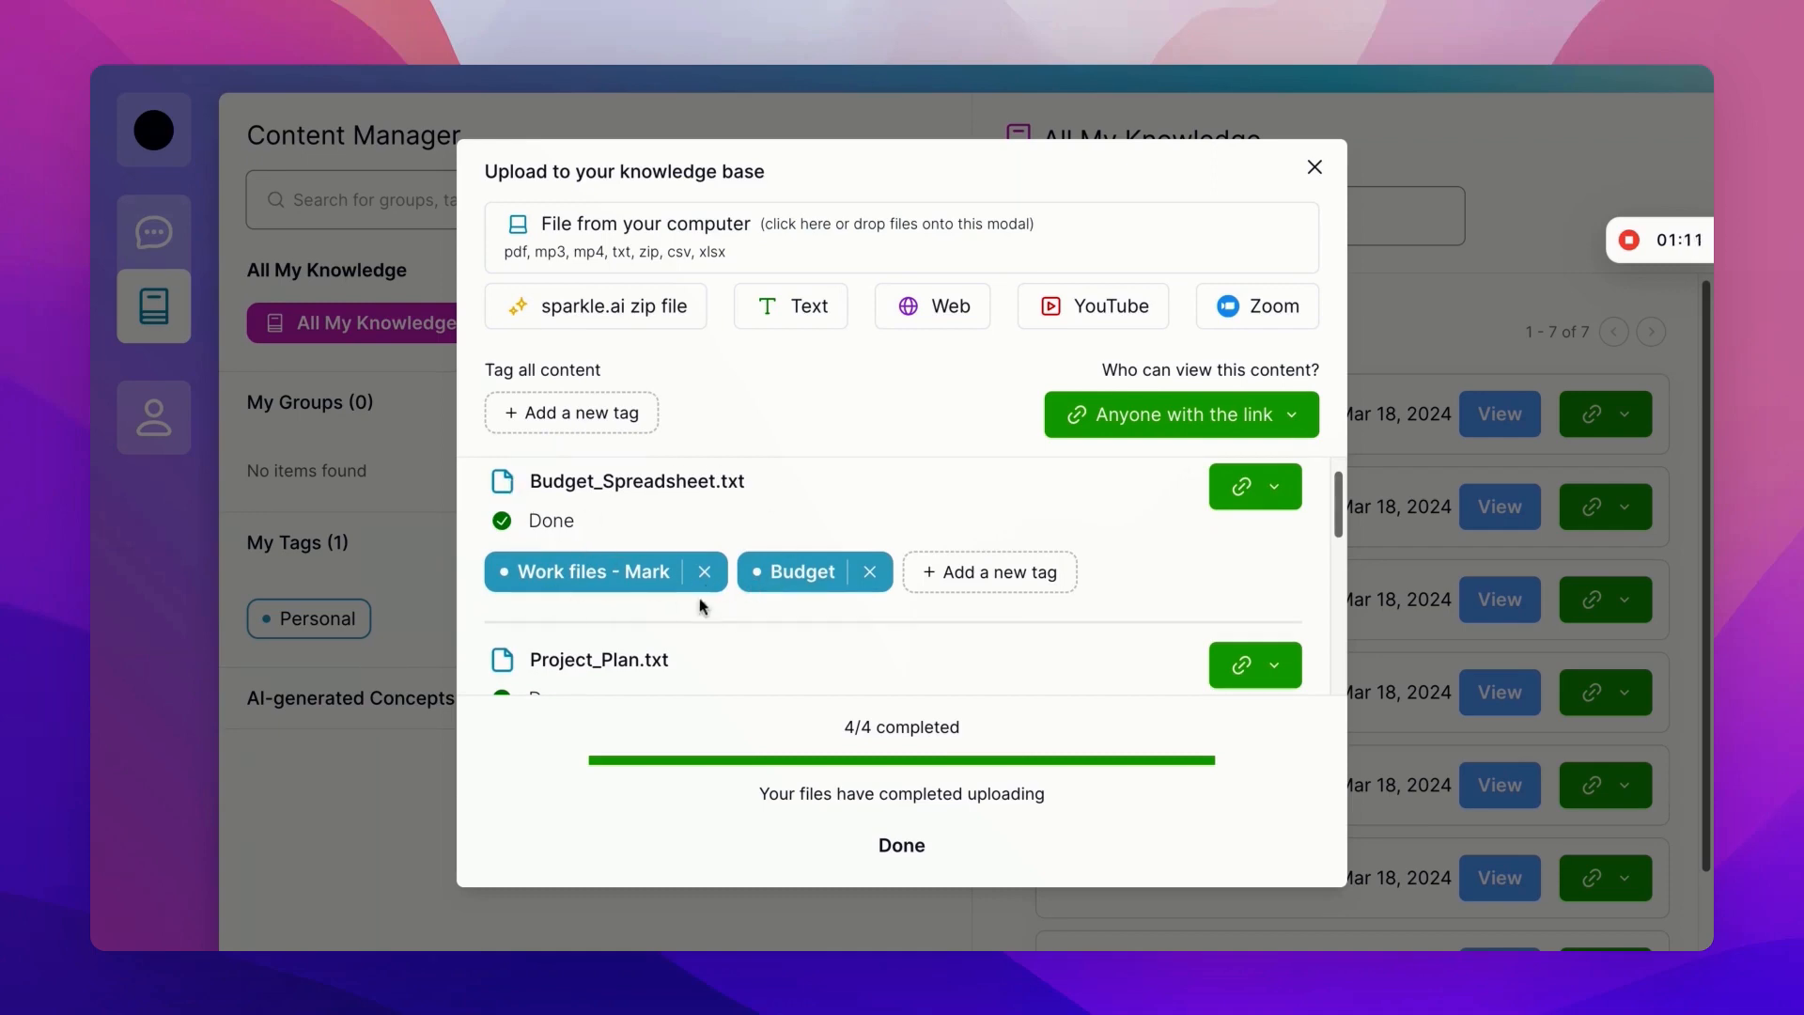
scroll(834, 578, "down", 1)
scroll(835, 578, "down", 5)
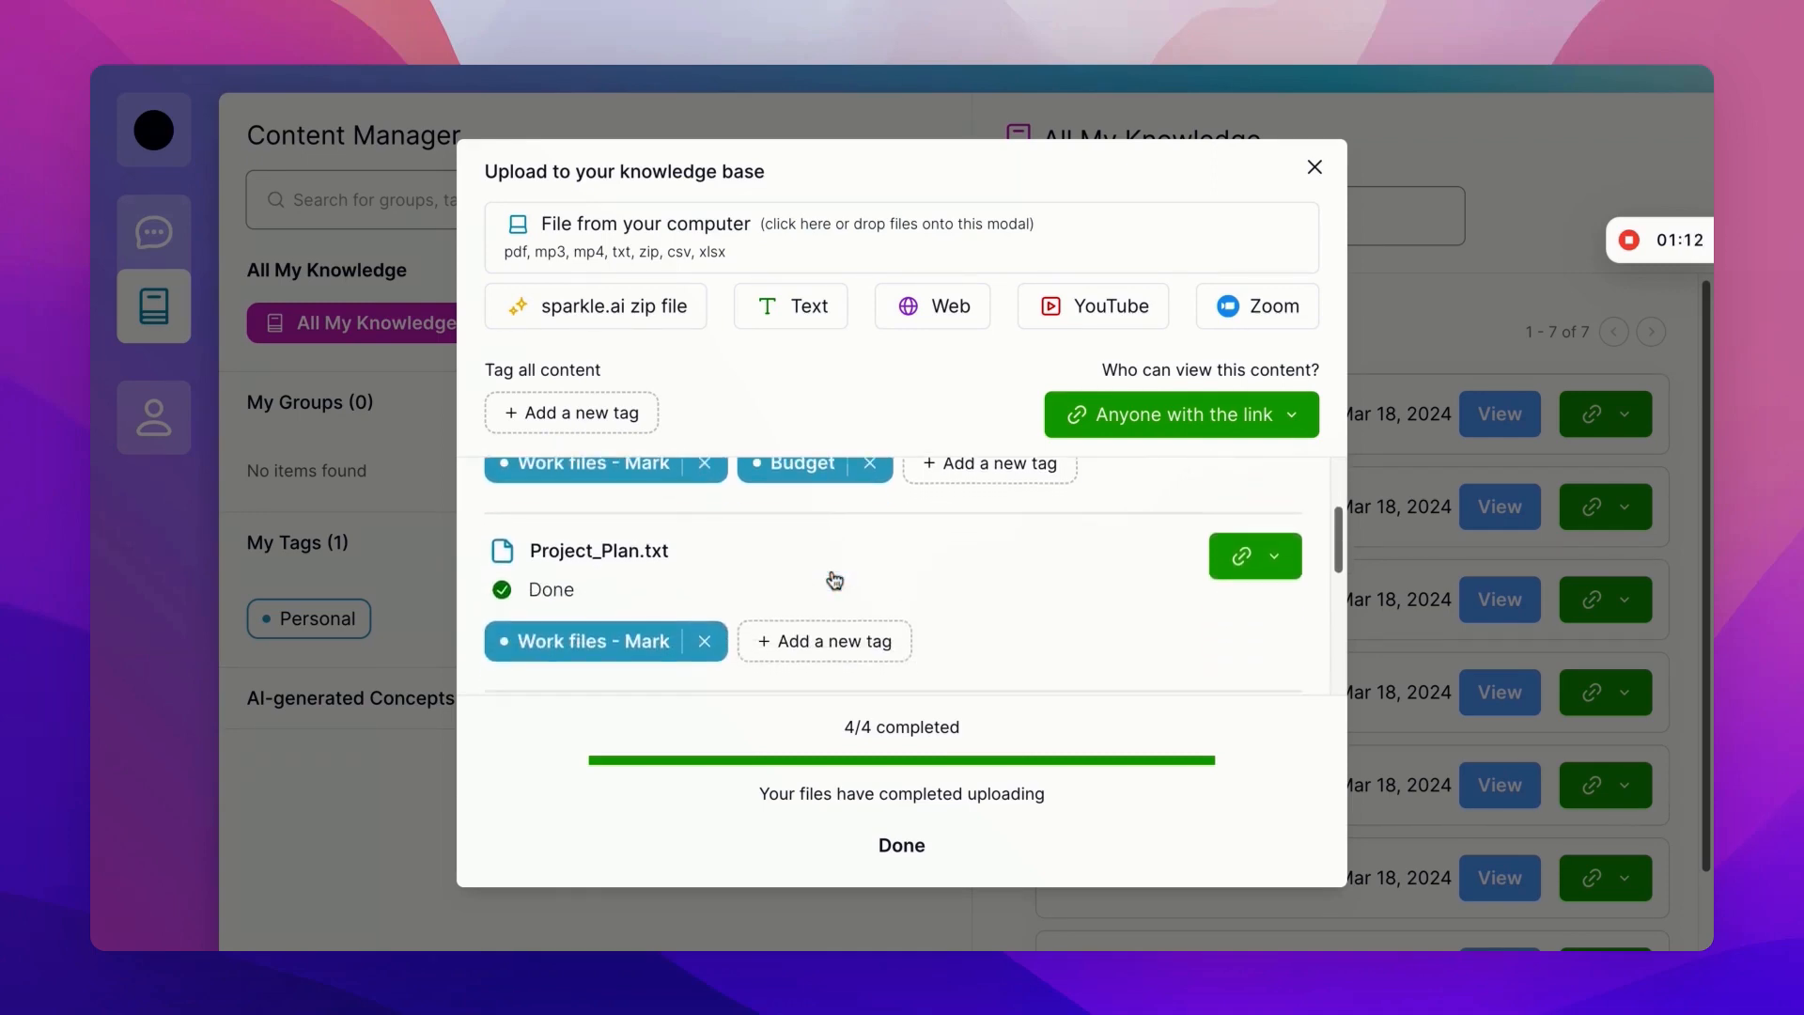
scroll(655, 581, "down", 1)
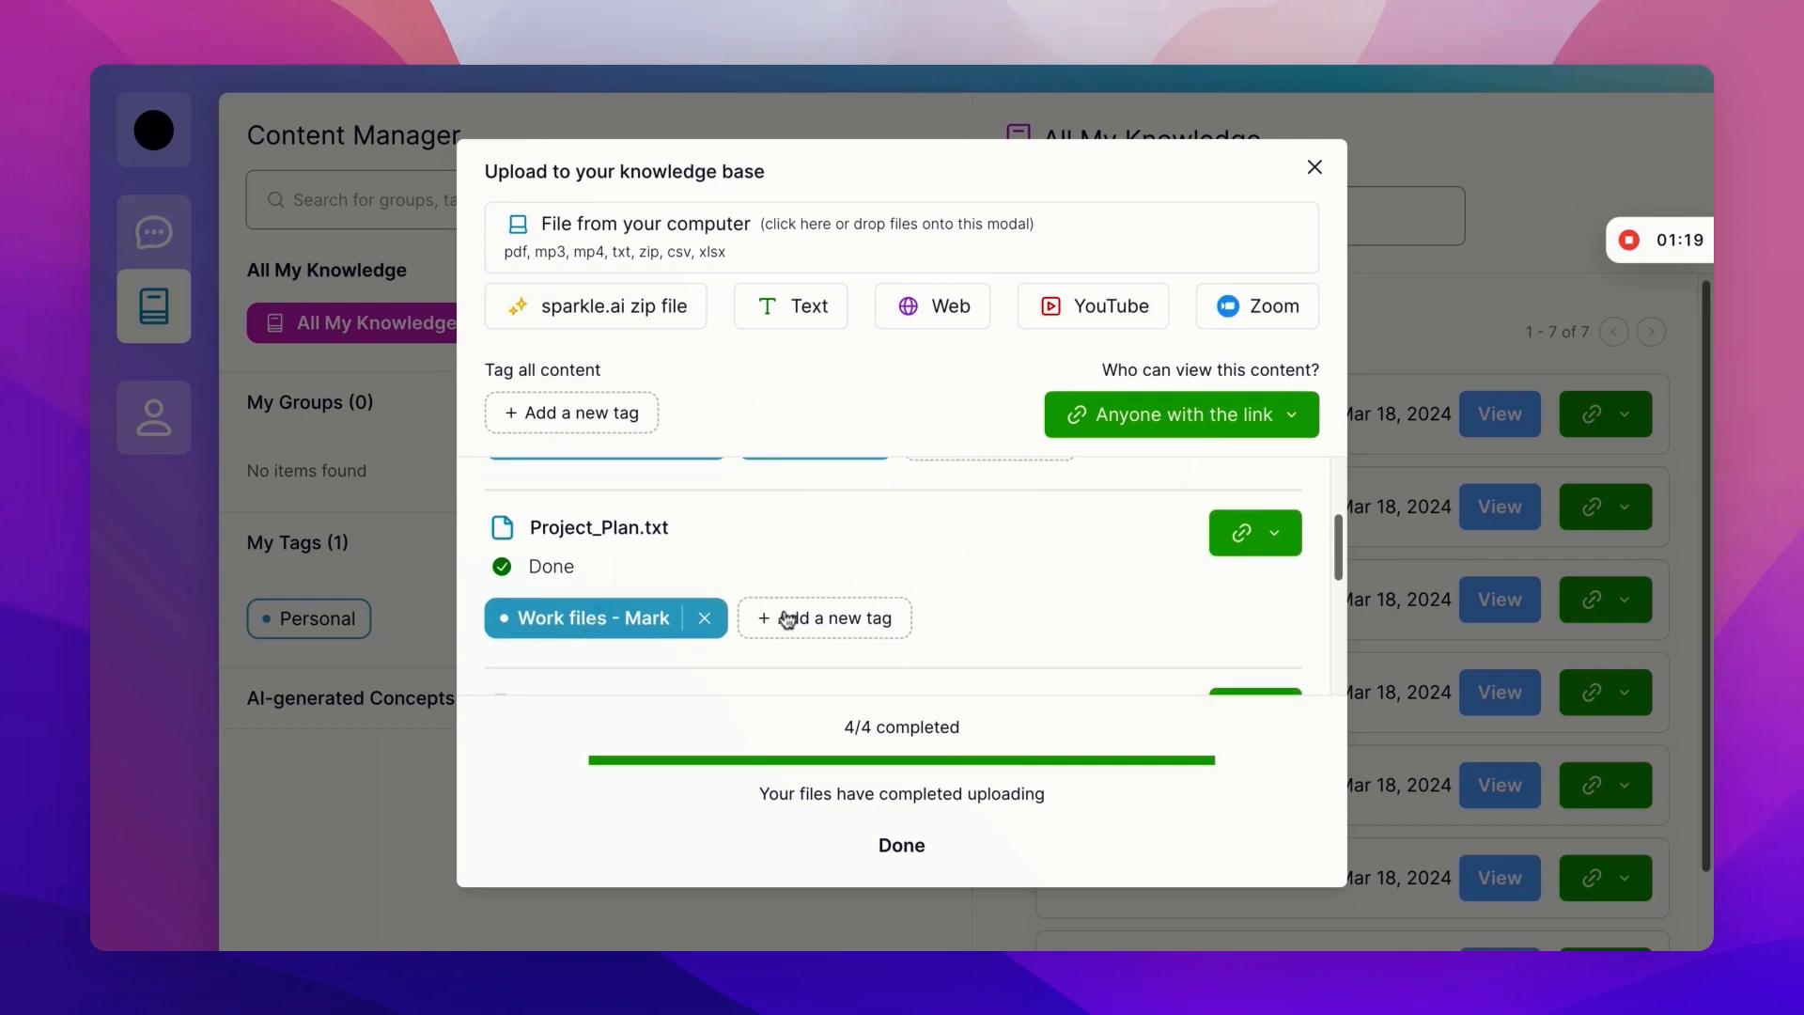
scroll(788, 619, "down", 5)
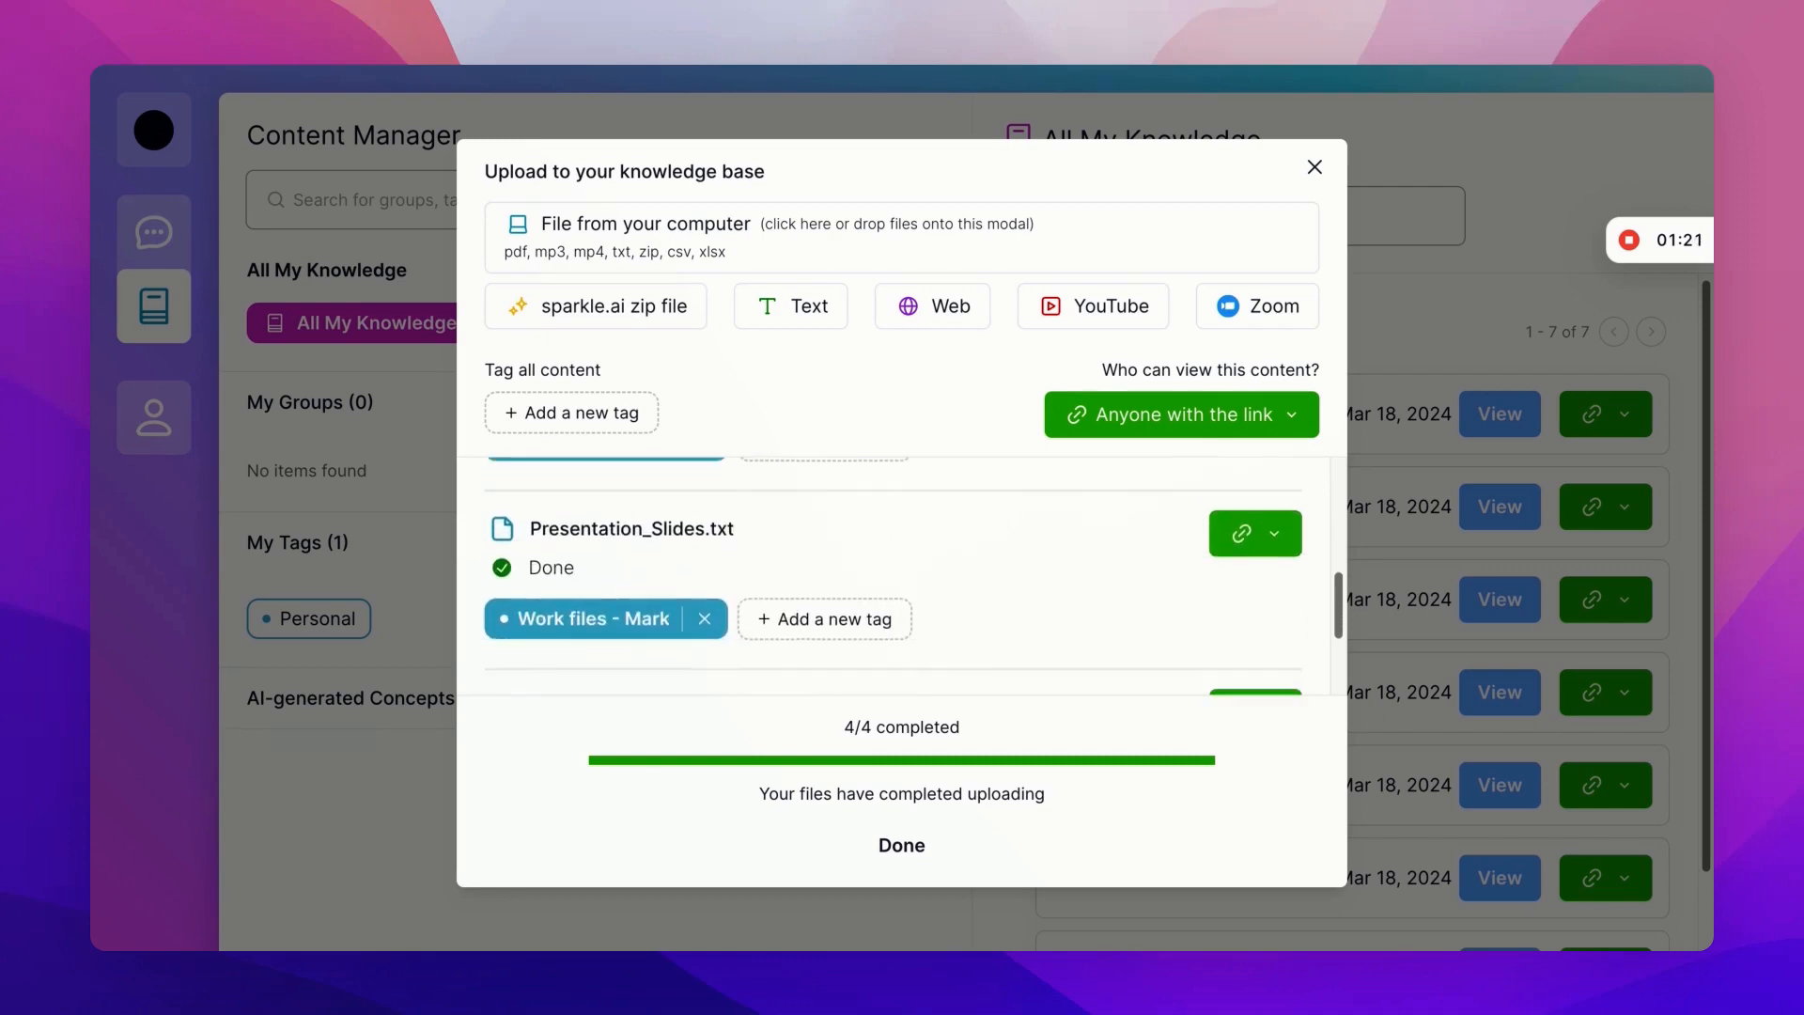
left_click(825, 616)
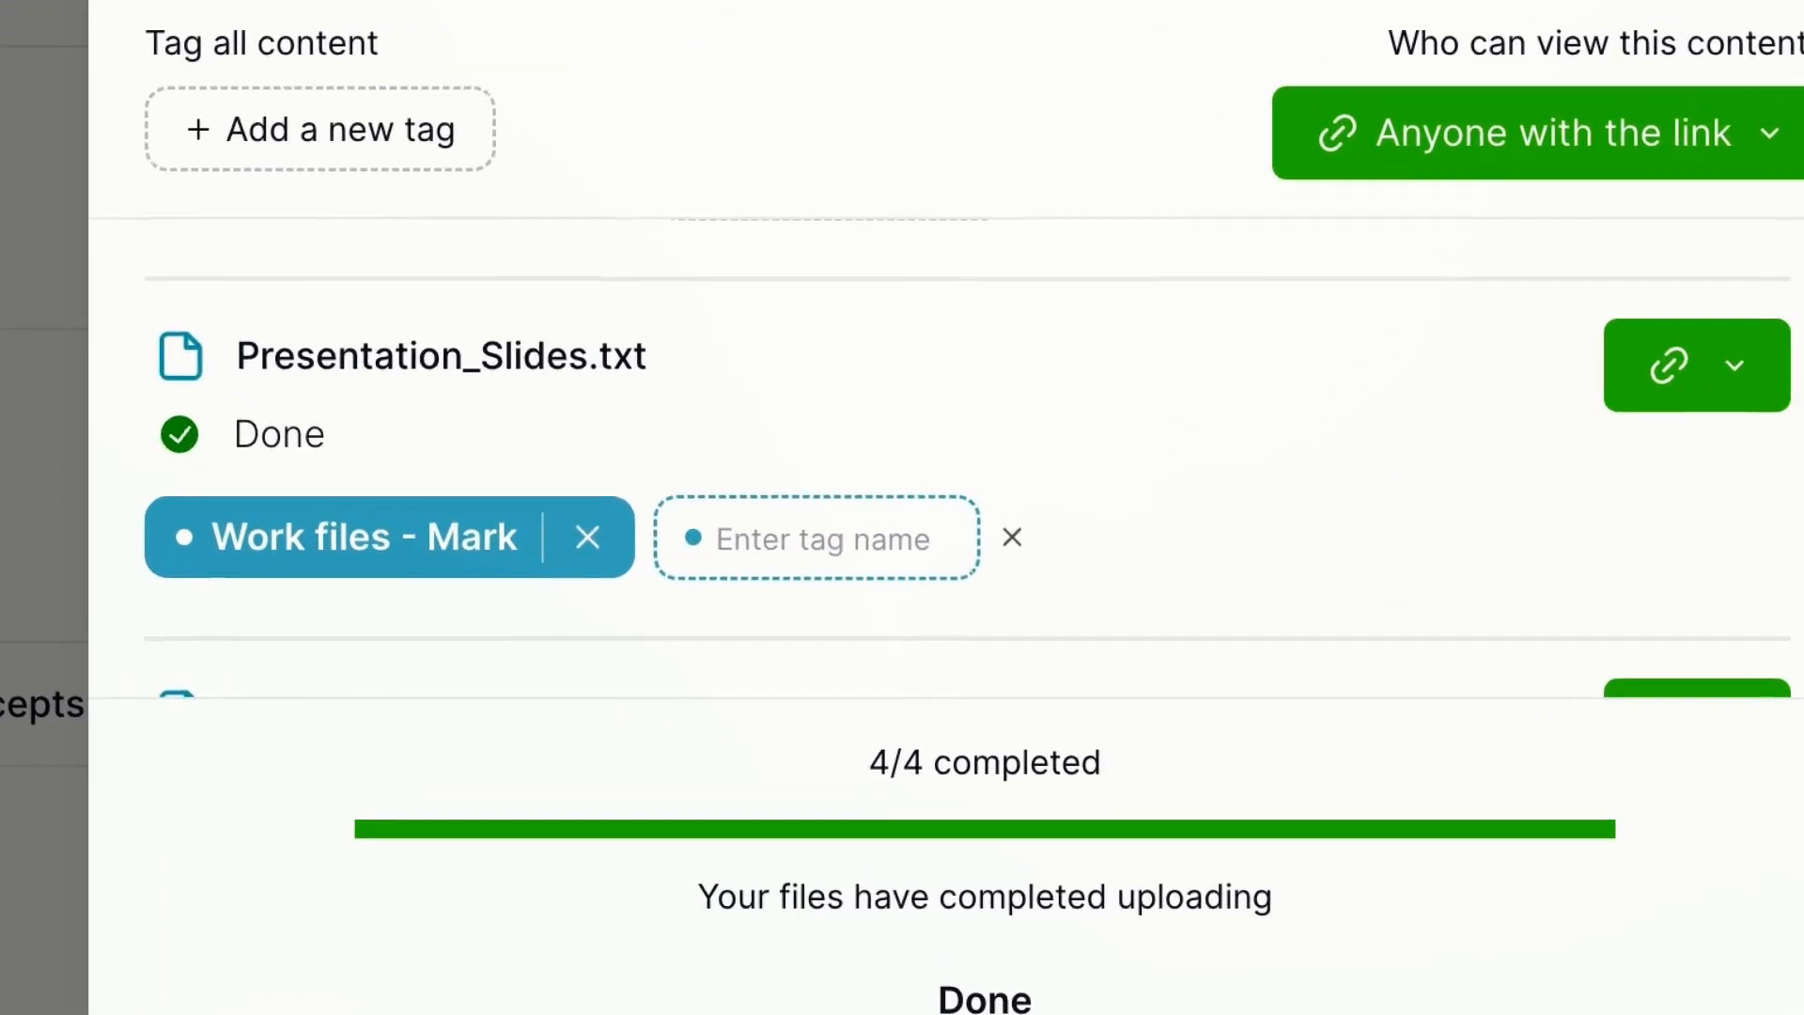
type("Prese")
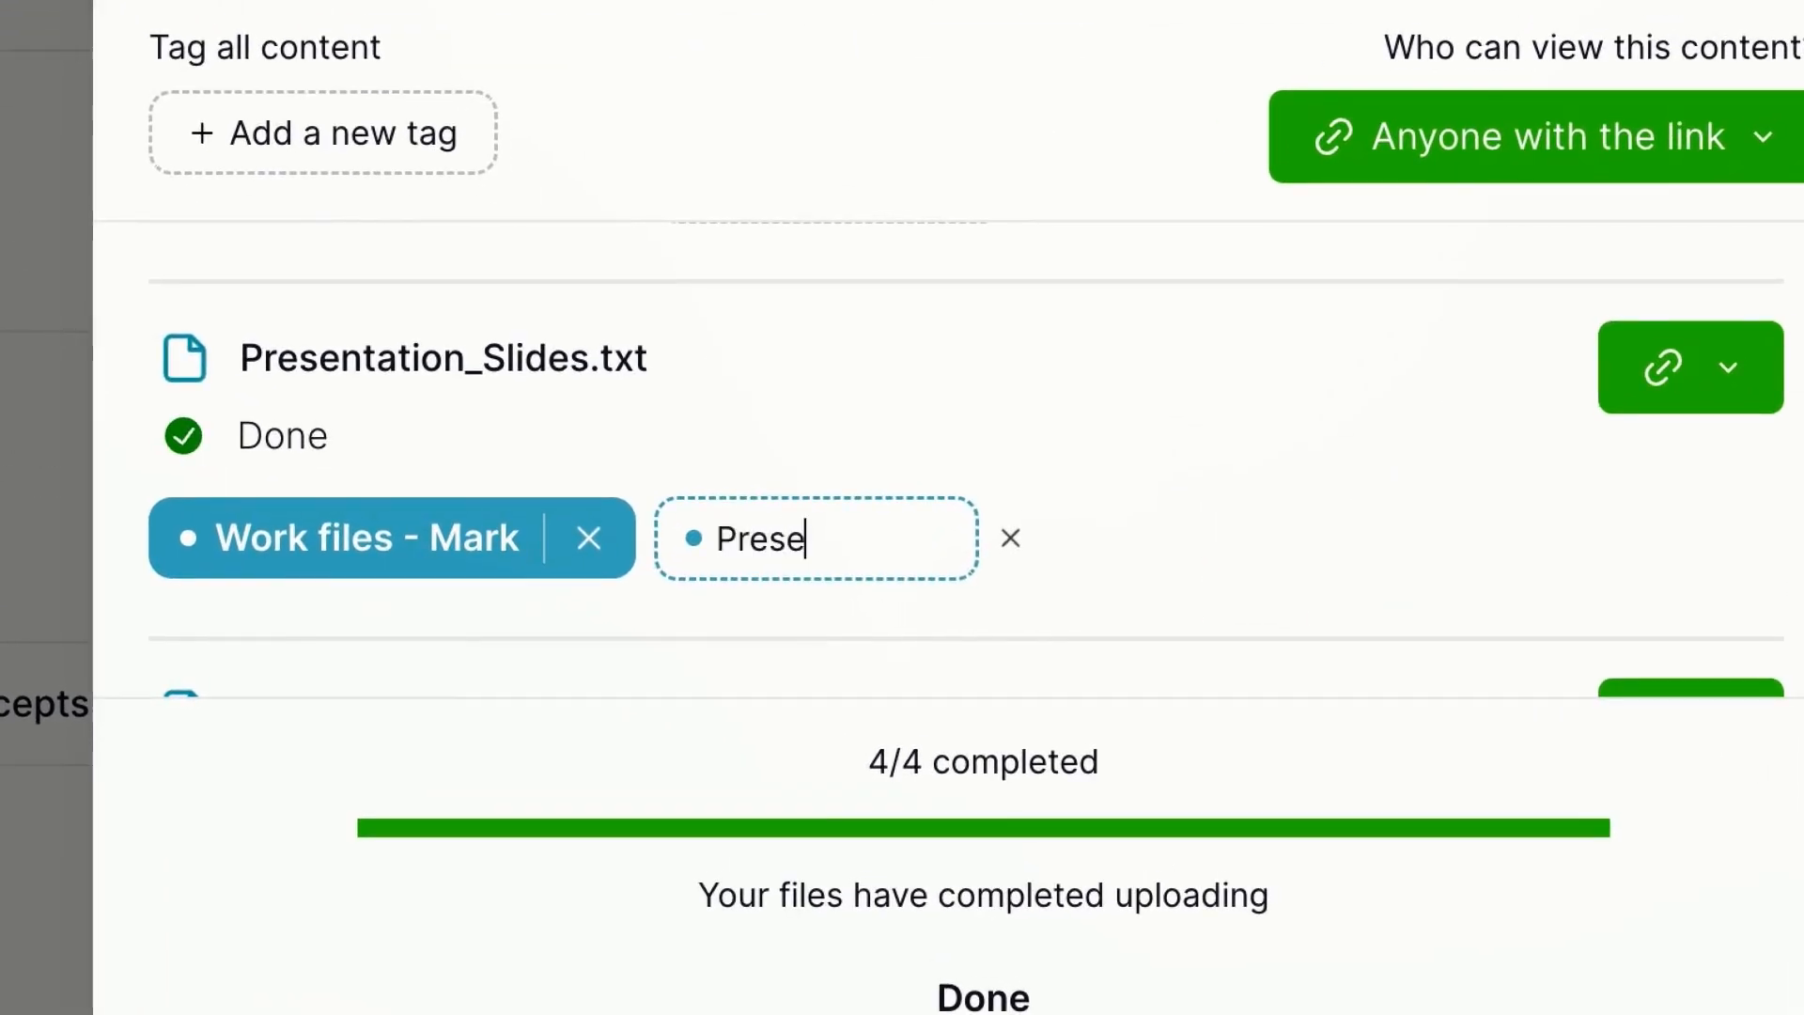
type("ntations")
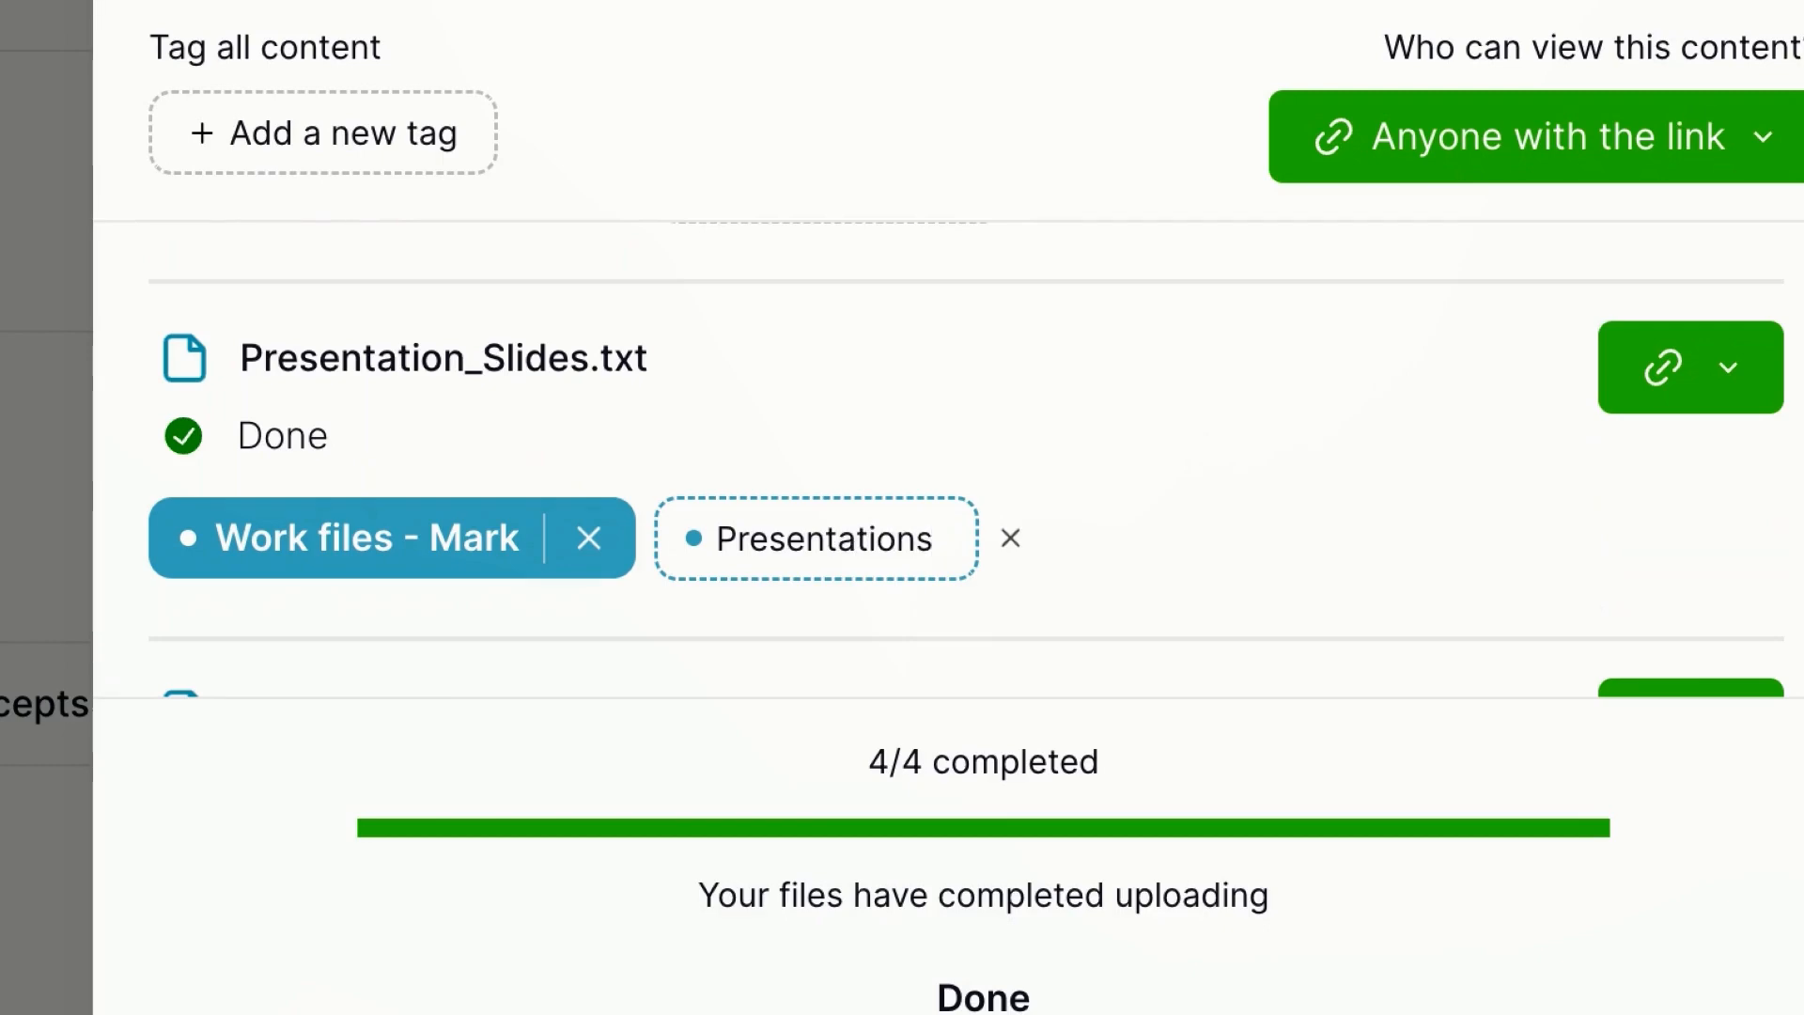
key("Return")
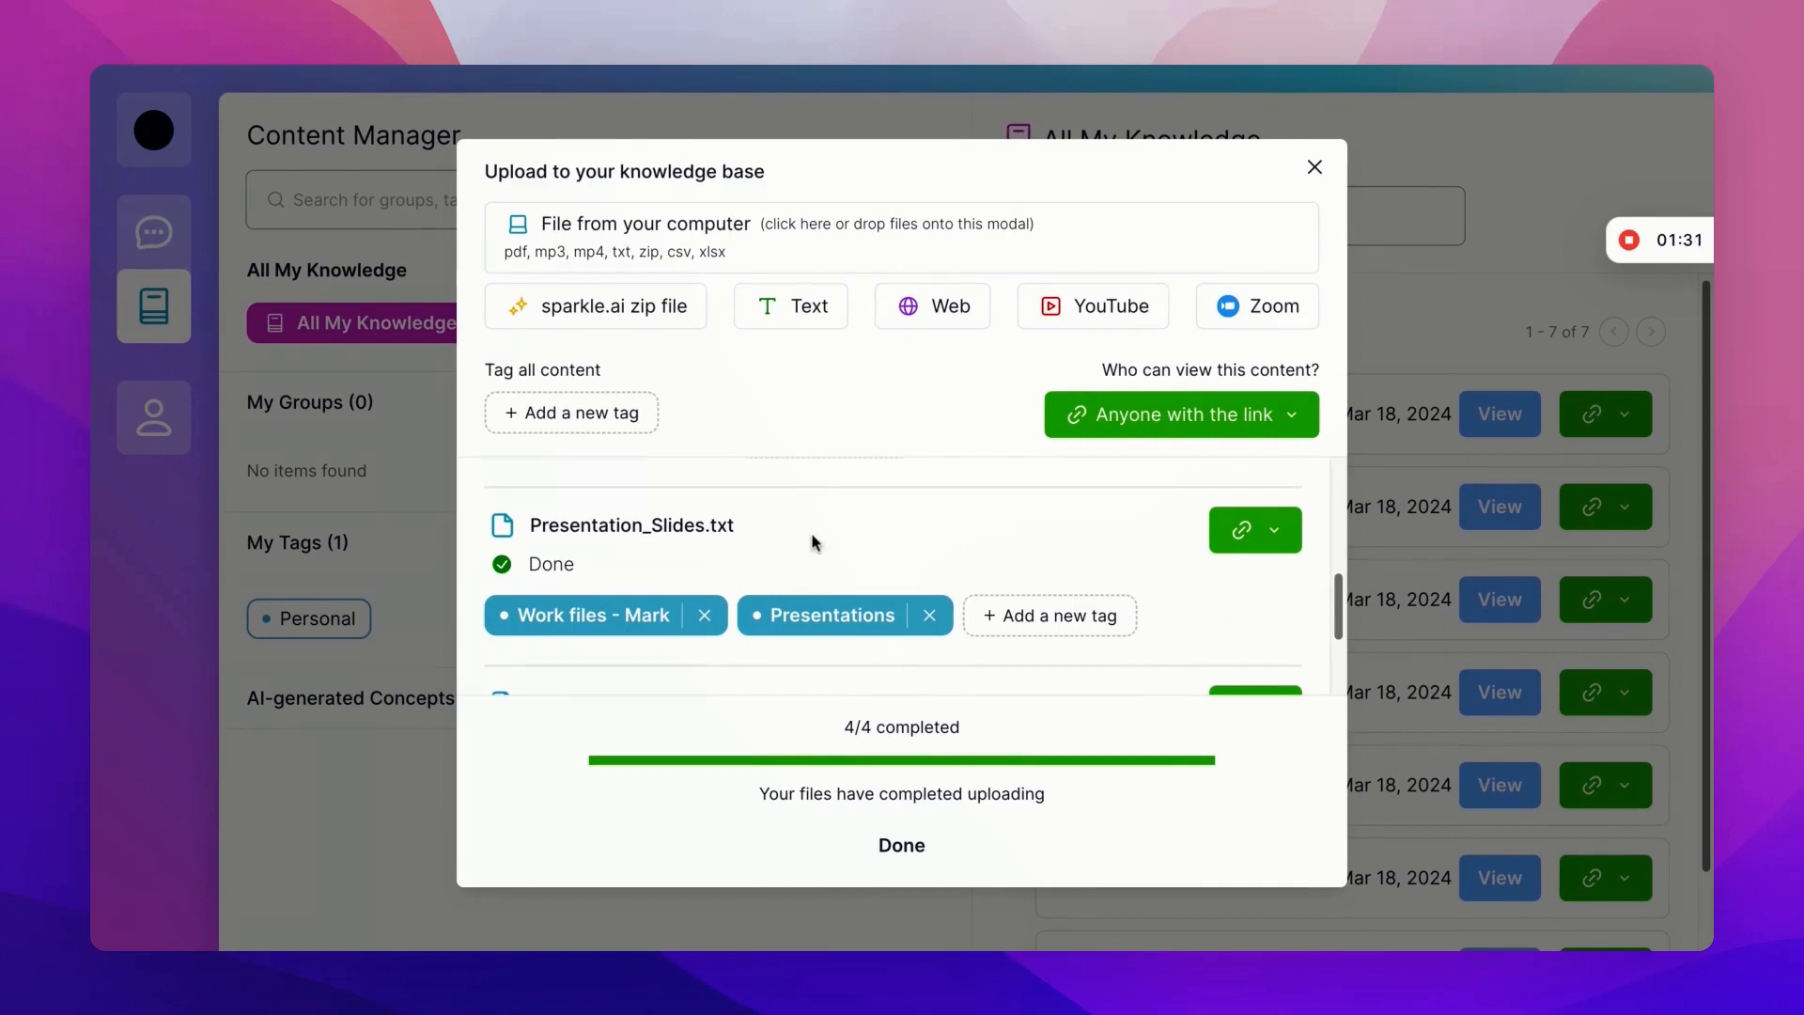
- Review the tags on the uploaded files and finish the upload to the knowledge base
scroll(814, 543, "up", 5)
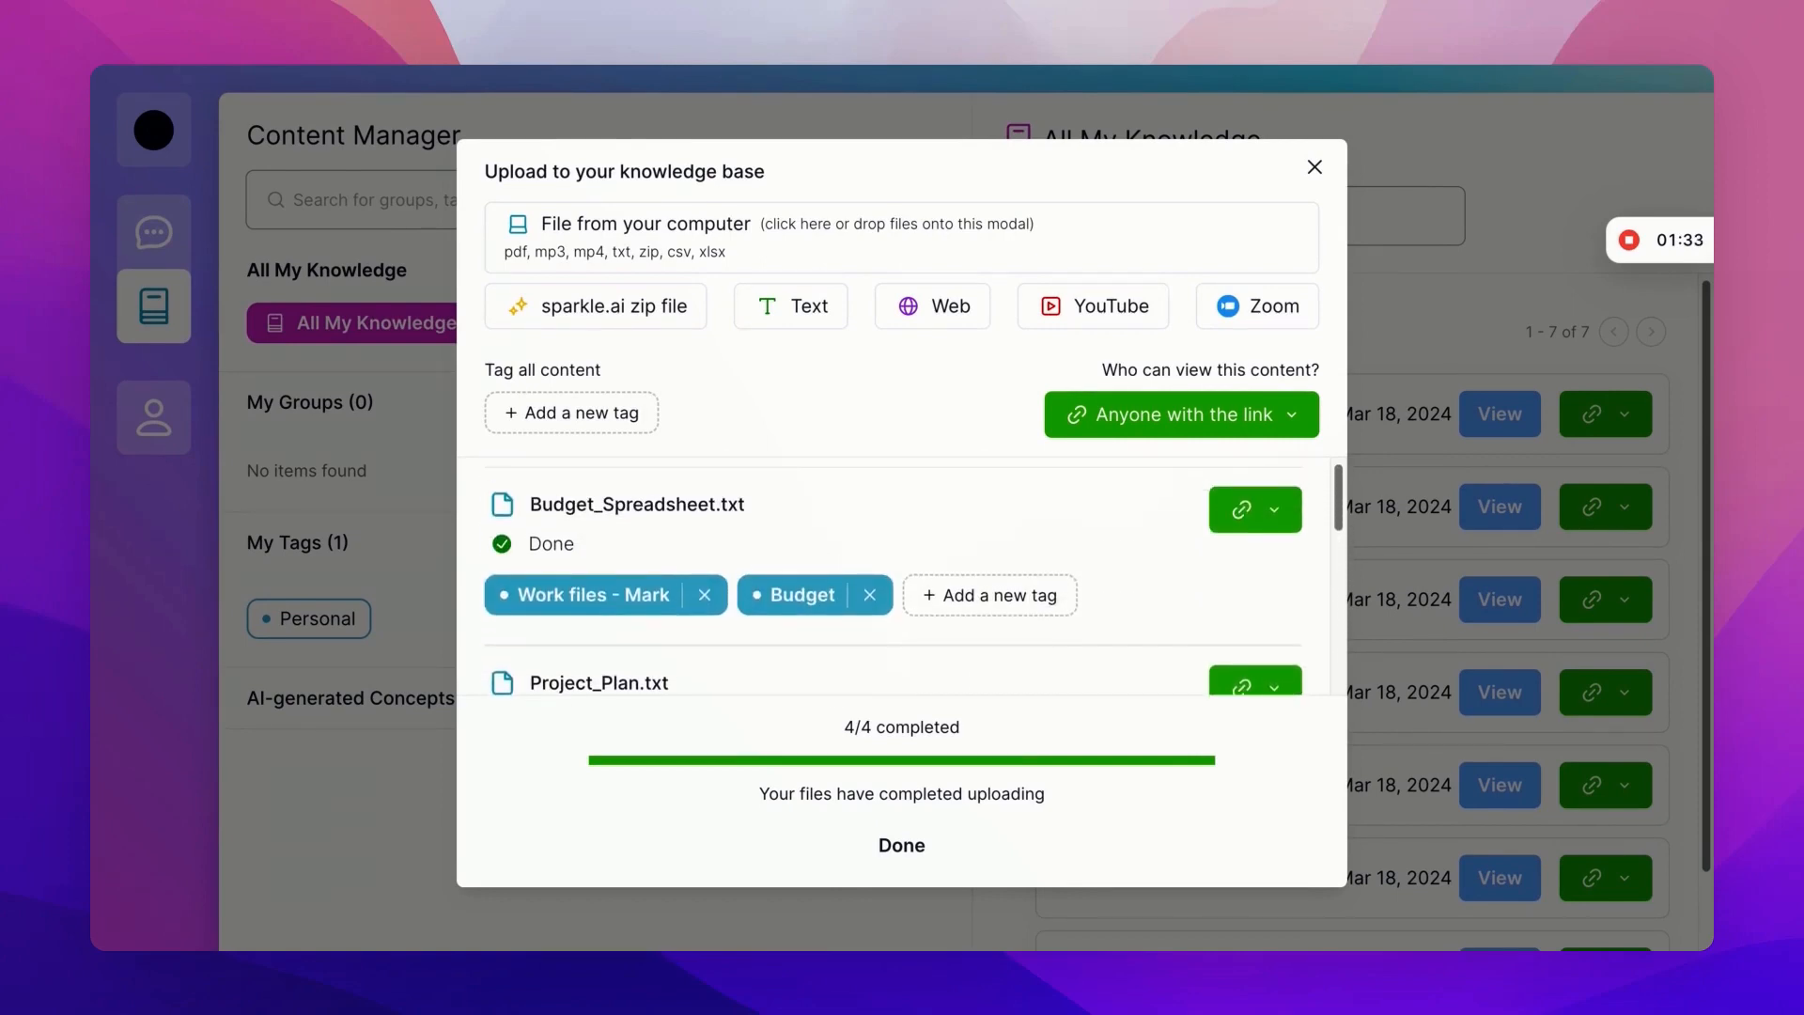
scroll(893, 578, "down", 5)
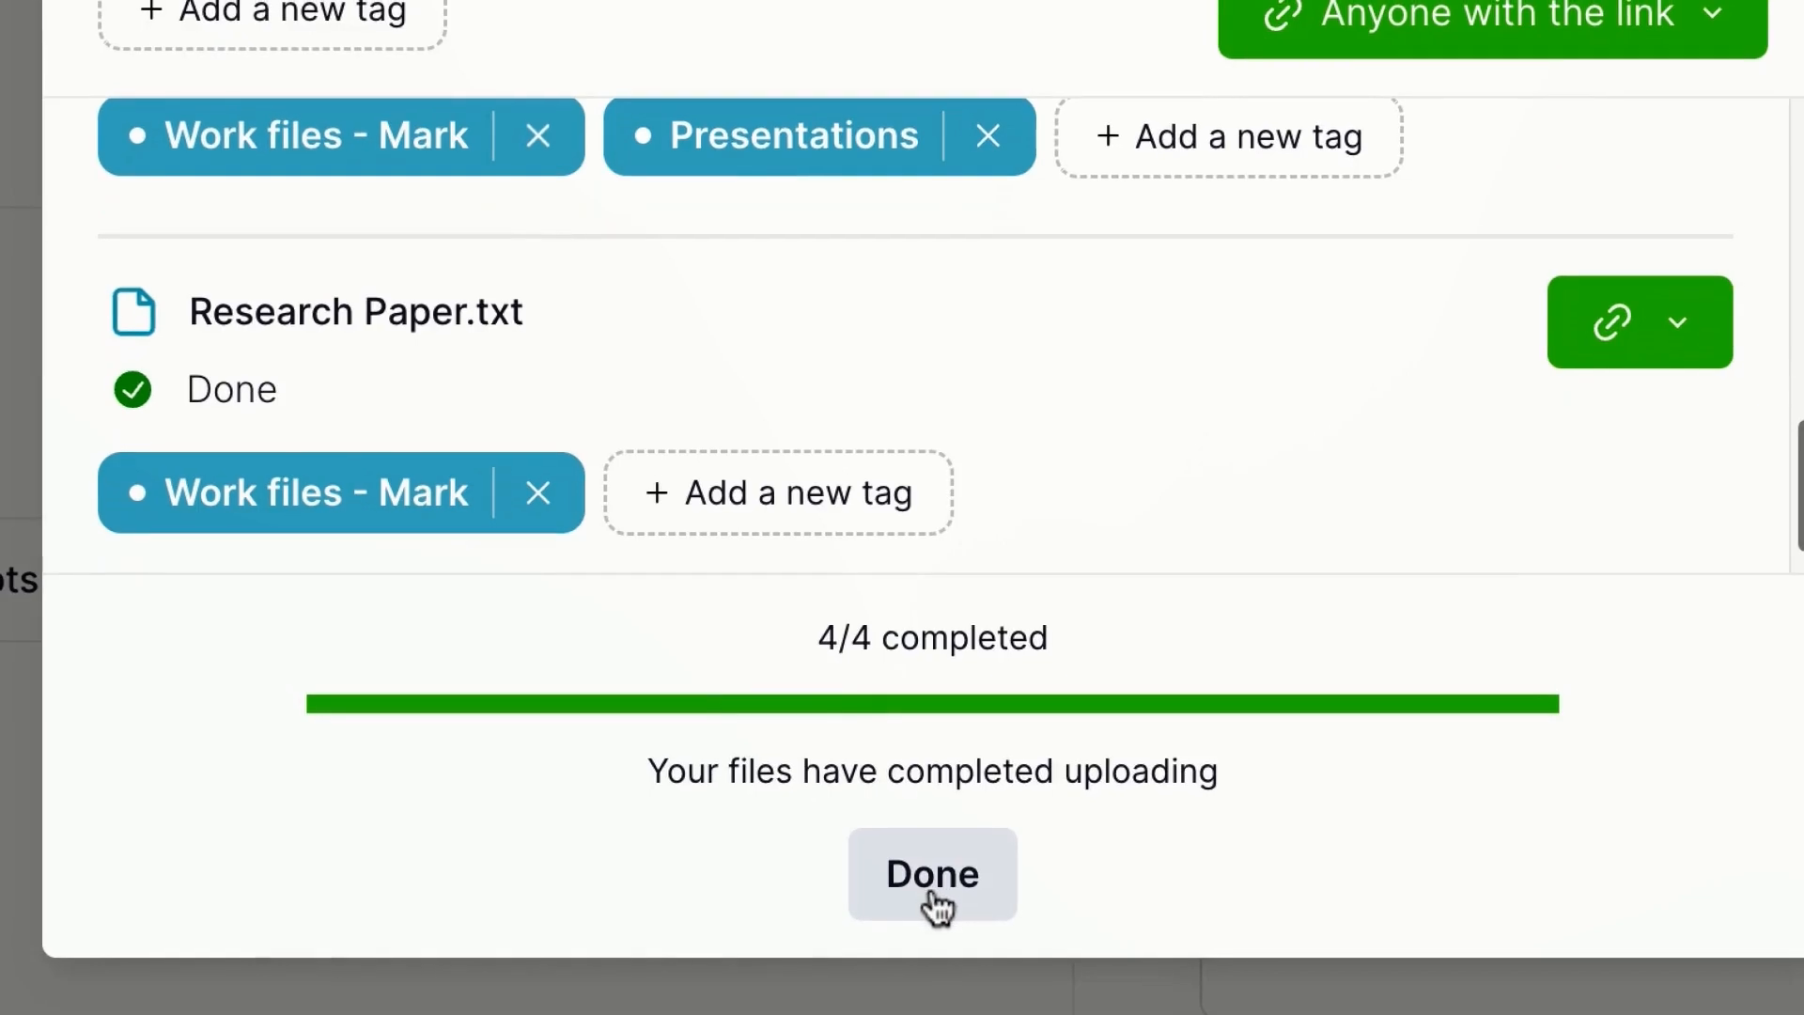
left_click(902, 857)
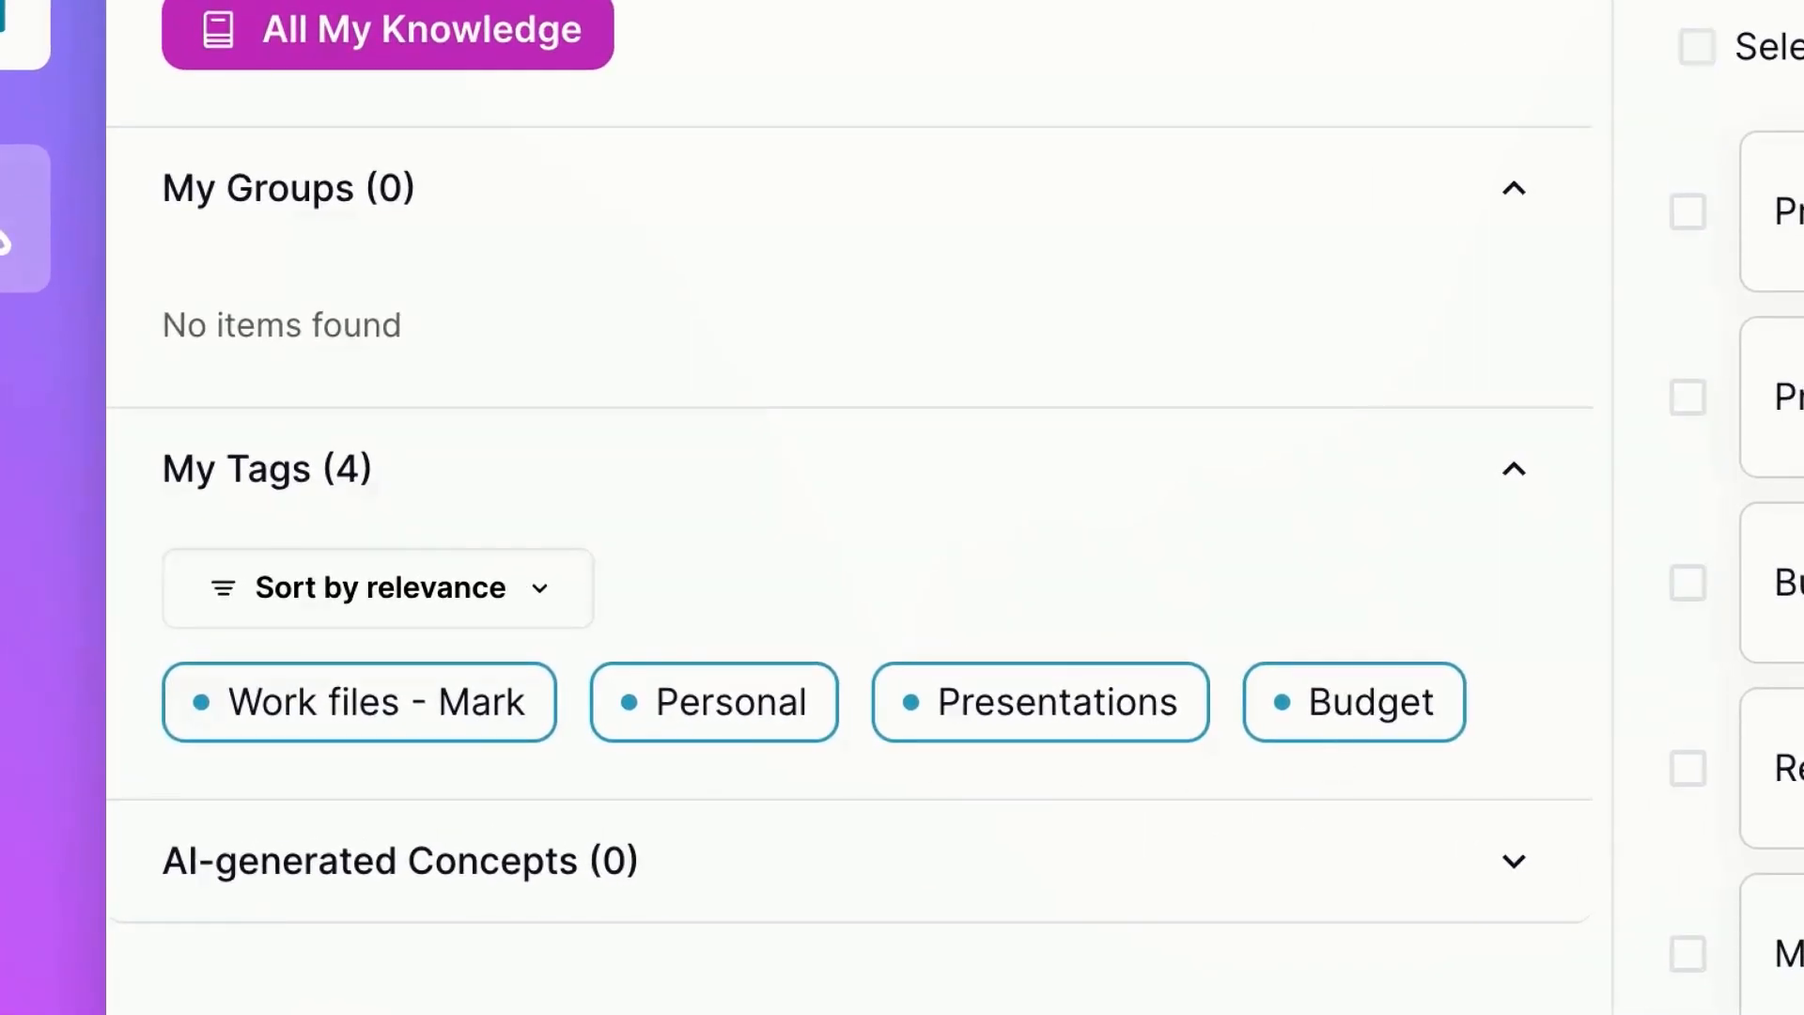
- List the files carrying the new work files tag and return to All My Knowledge
left_click(324, 711)
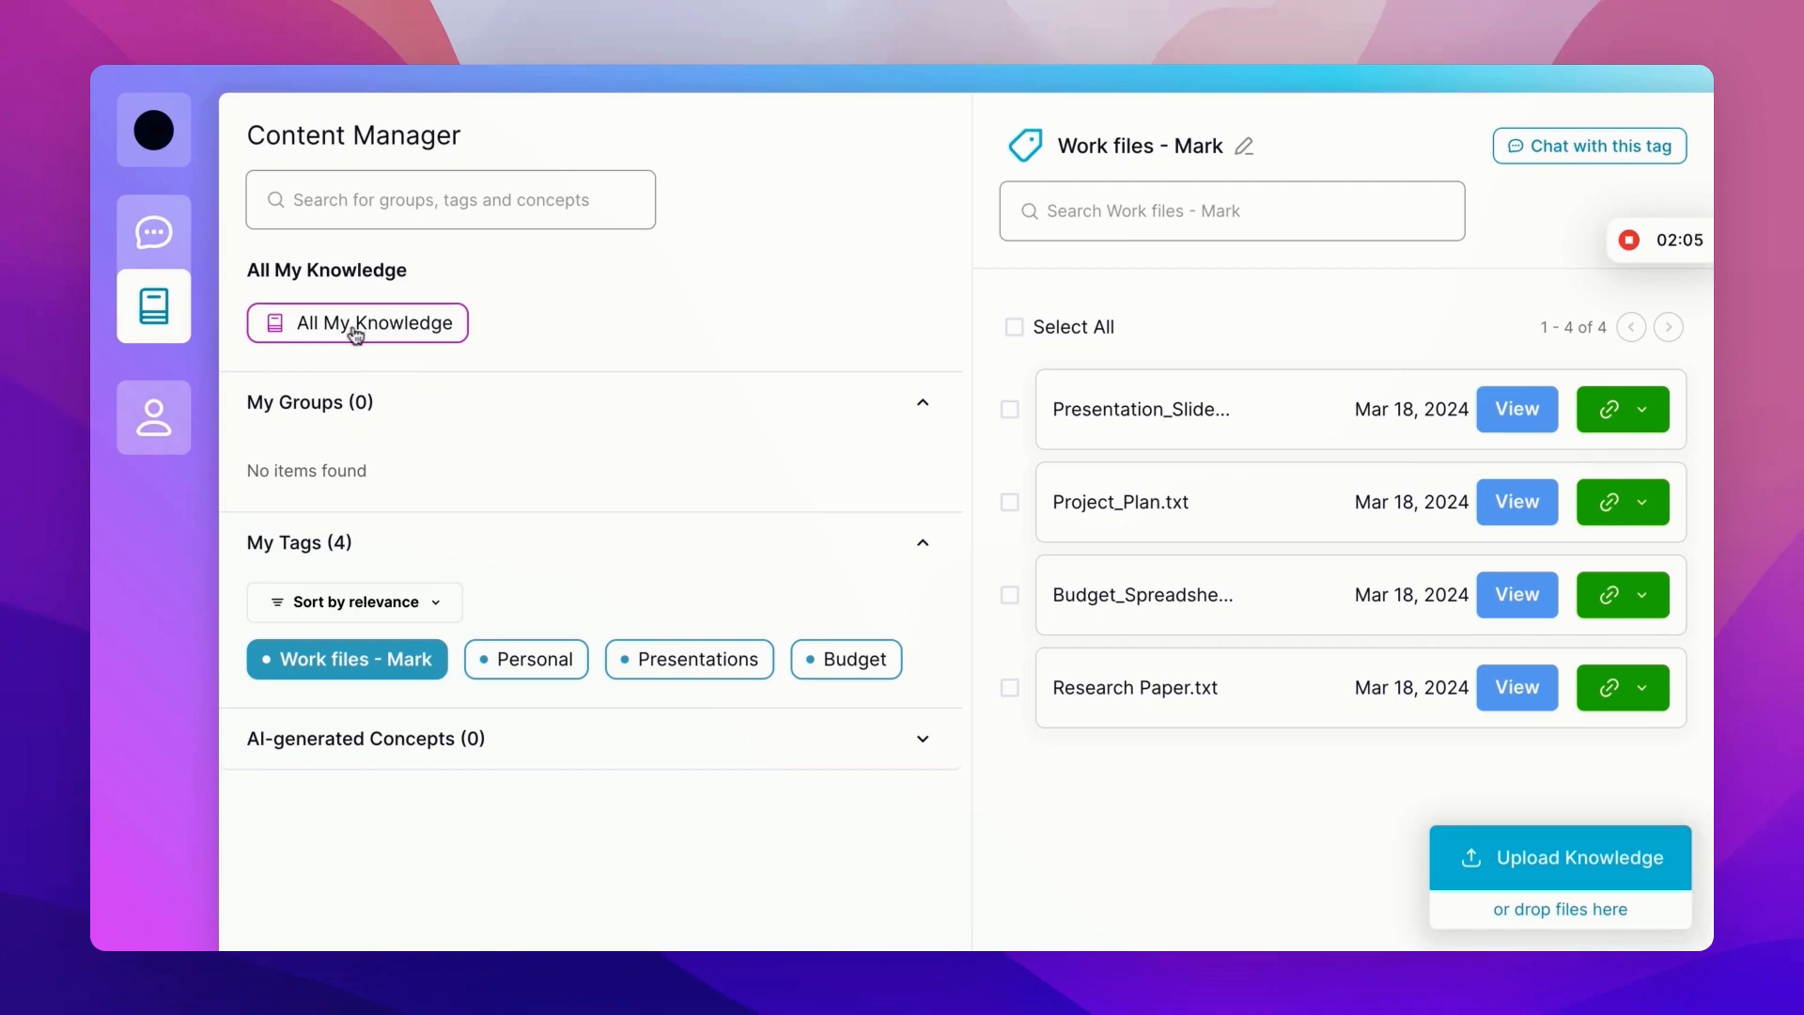
left_click(354, 335)
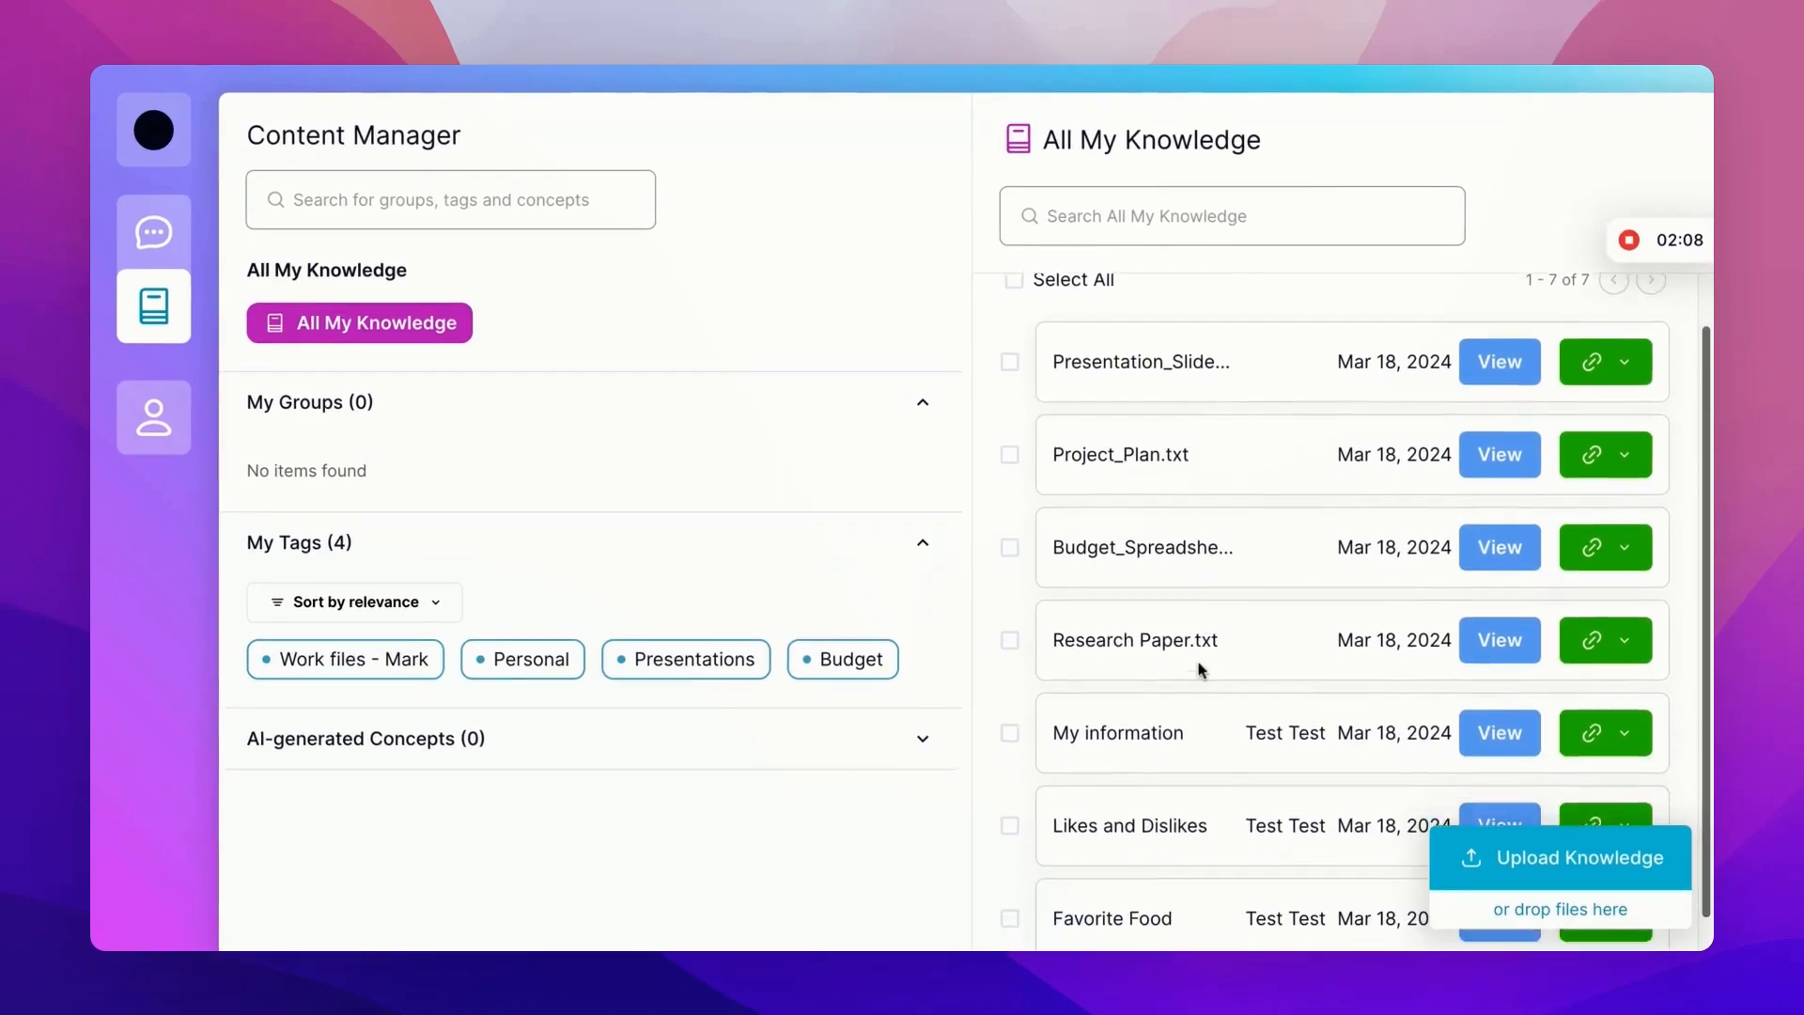
- Open the "My information" item's tag selection and assign it the existing "Personal" tag
scroll(1199, 669, "down", 1)
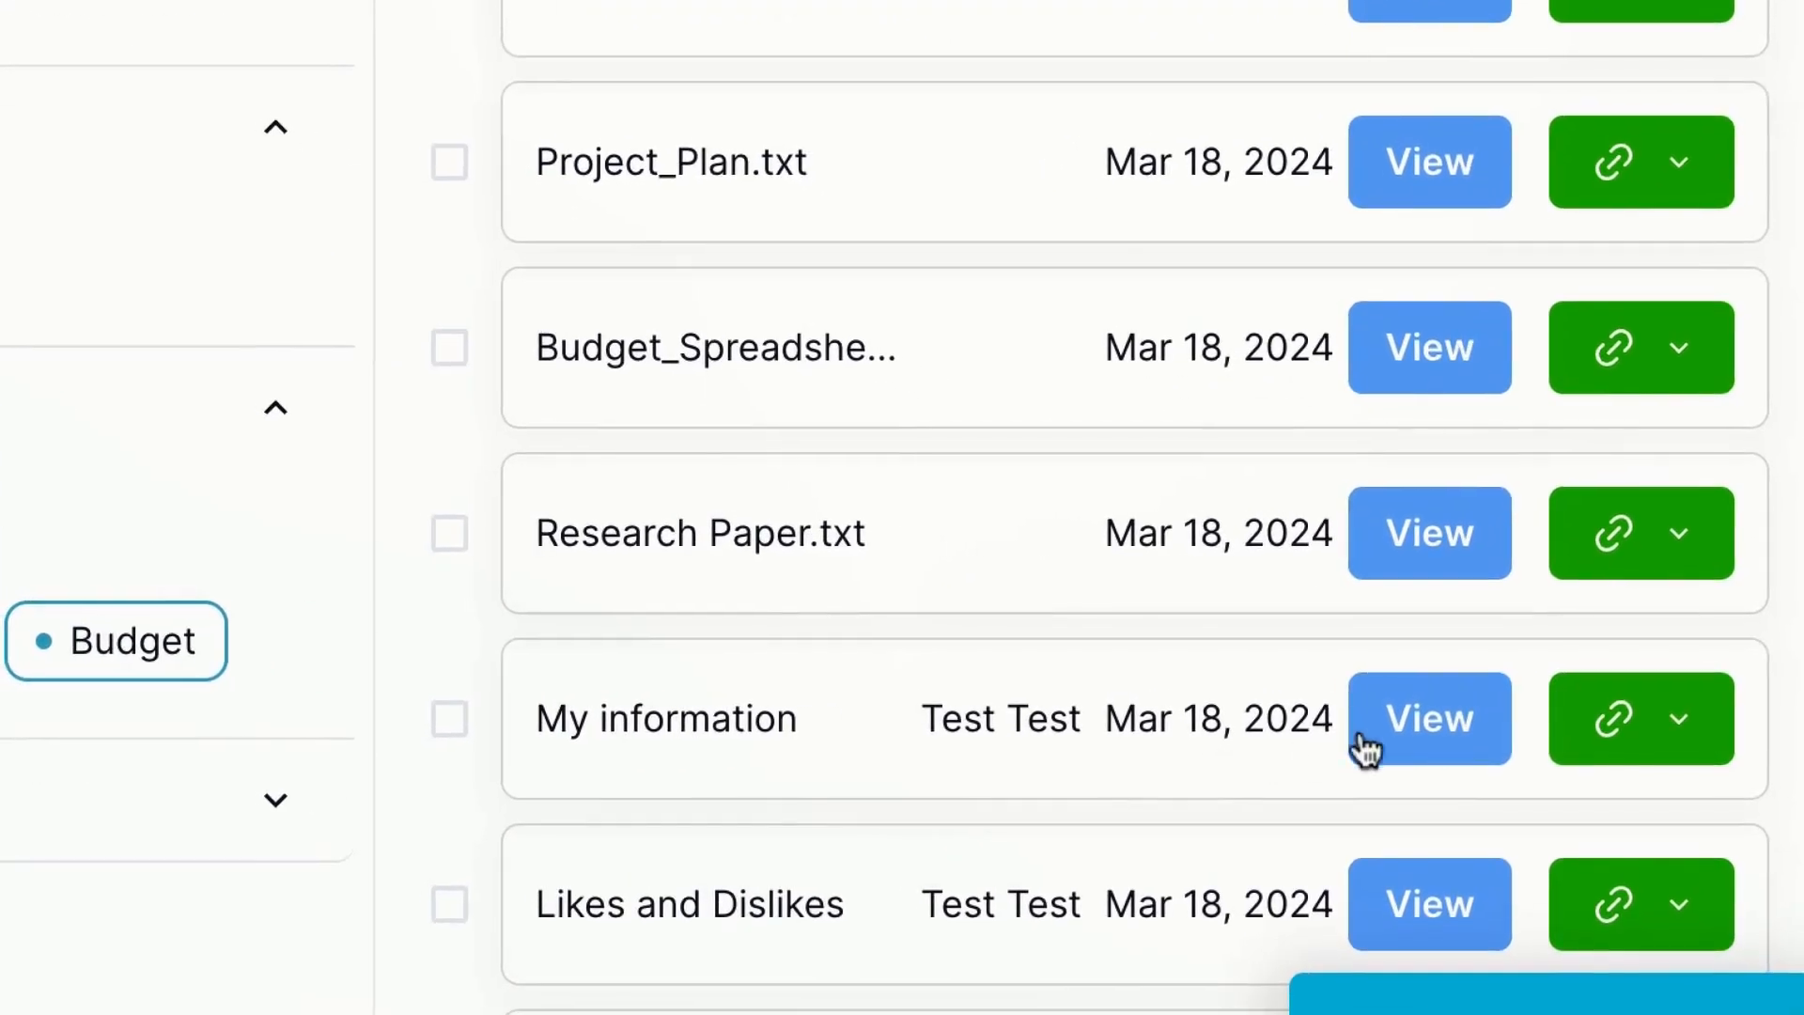
left_click(1417, 749)
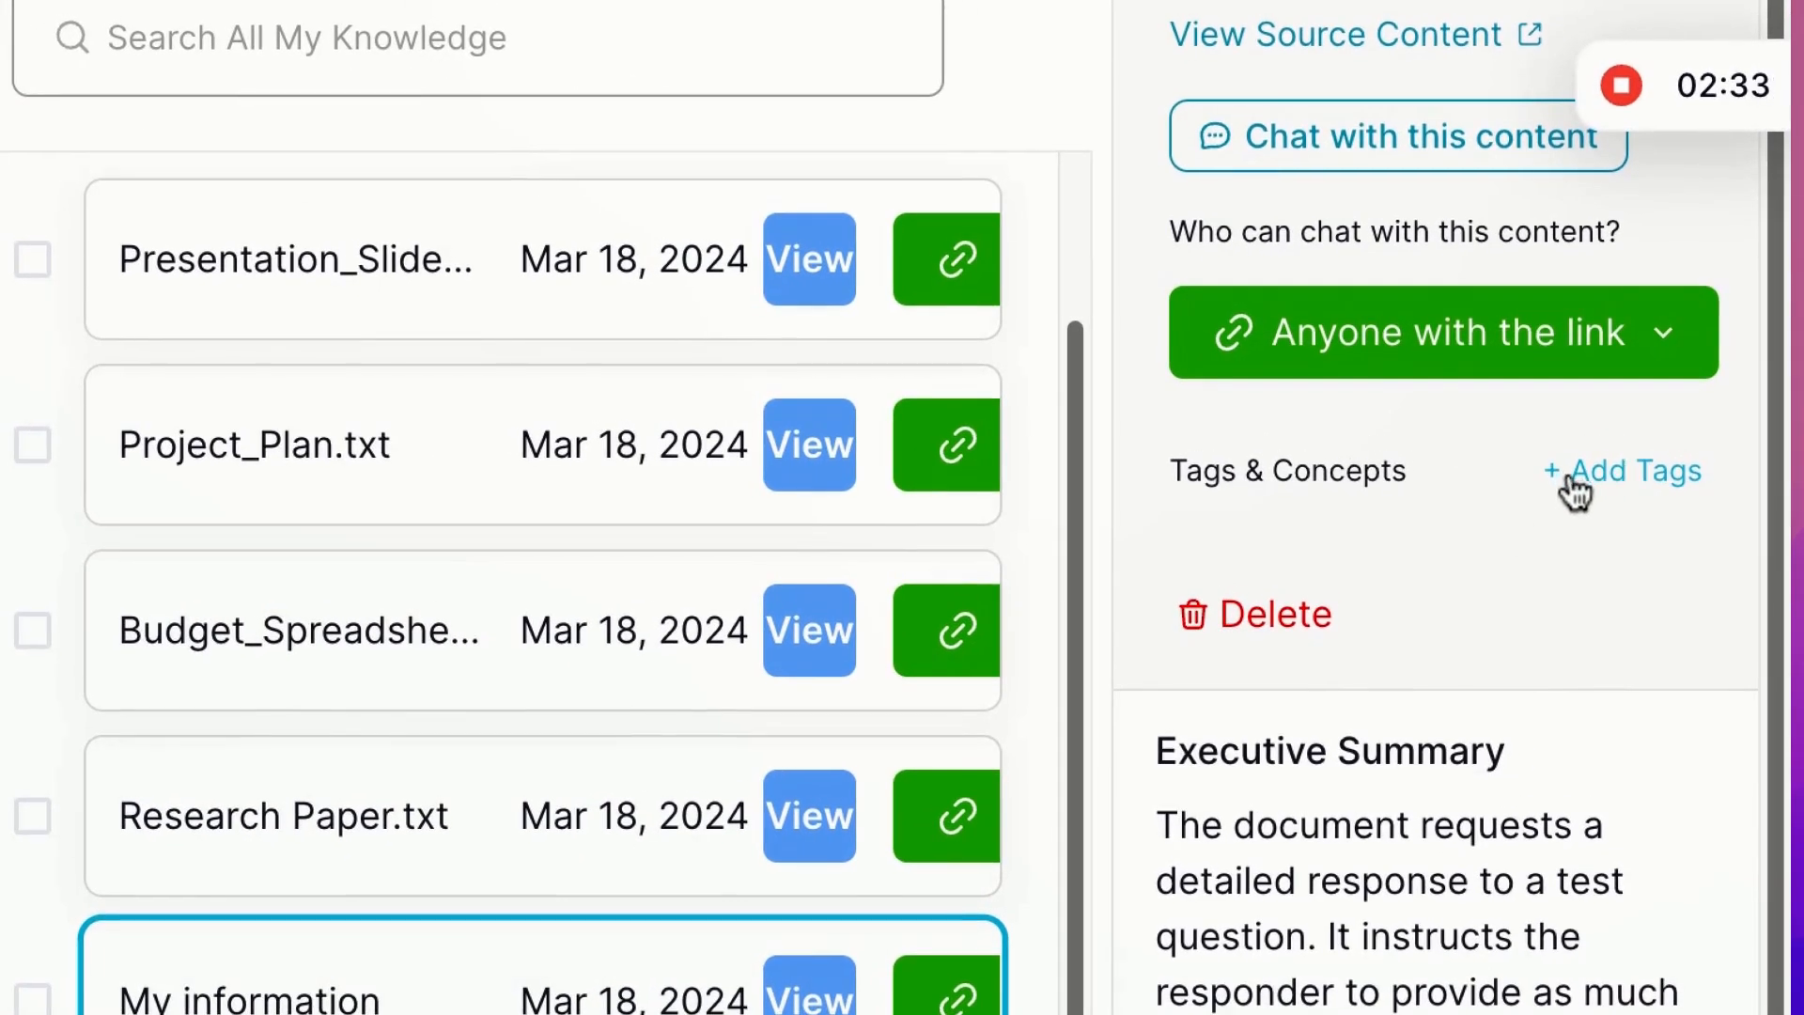
left_click(1569, 479)
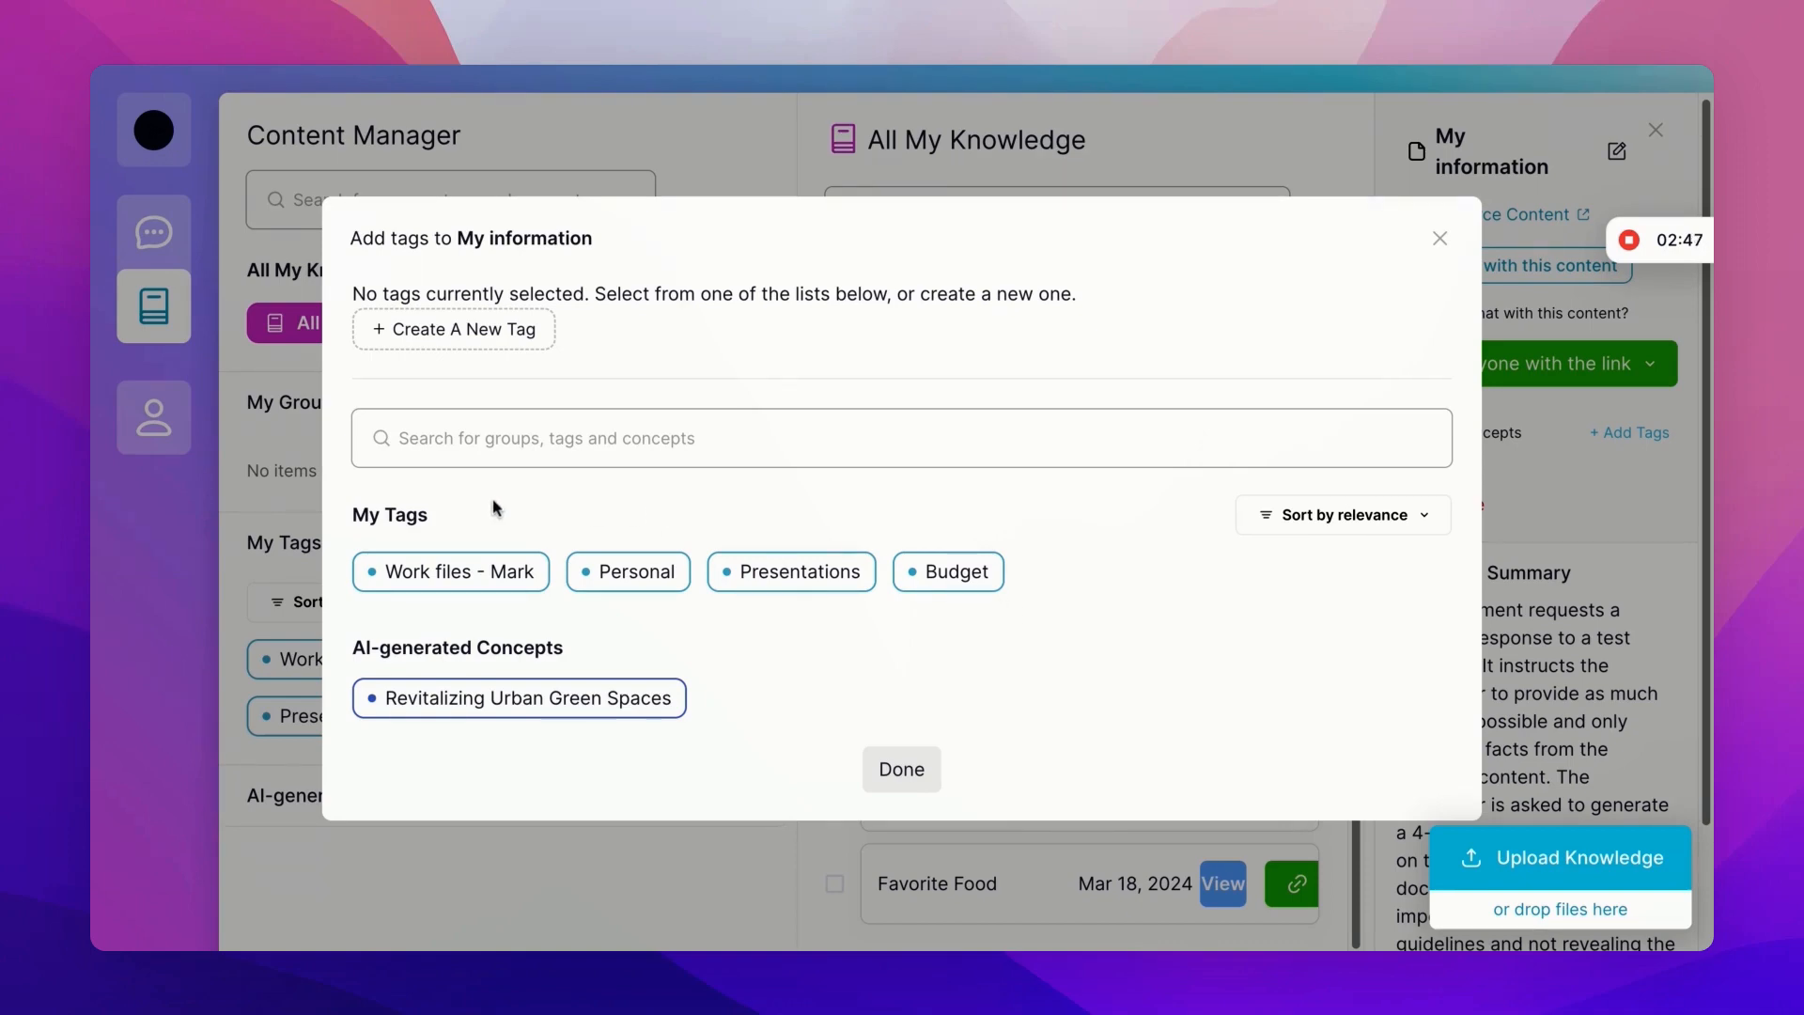
left_click(611, 574)
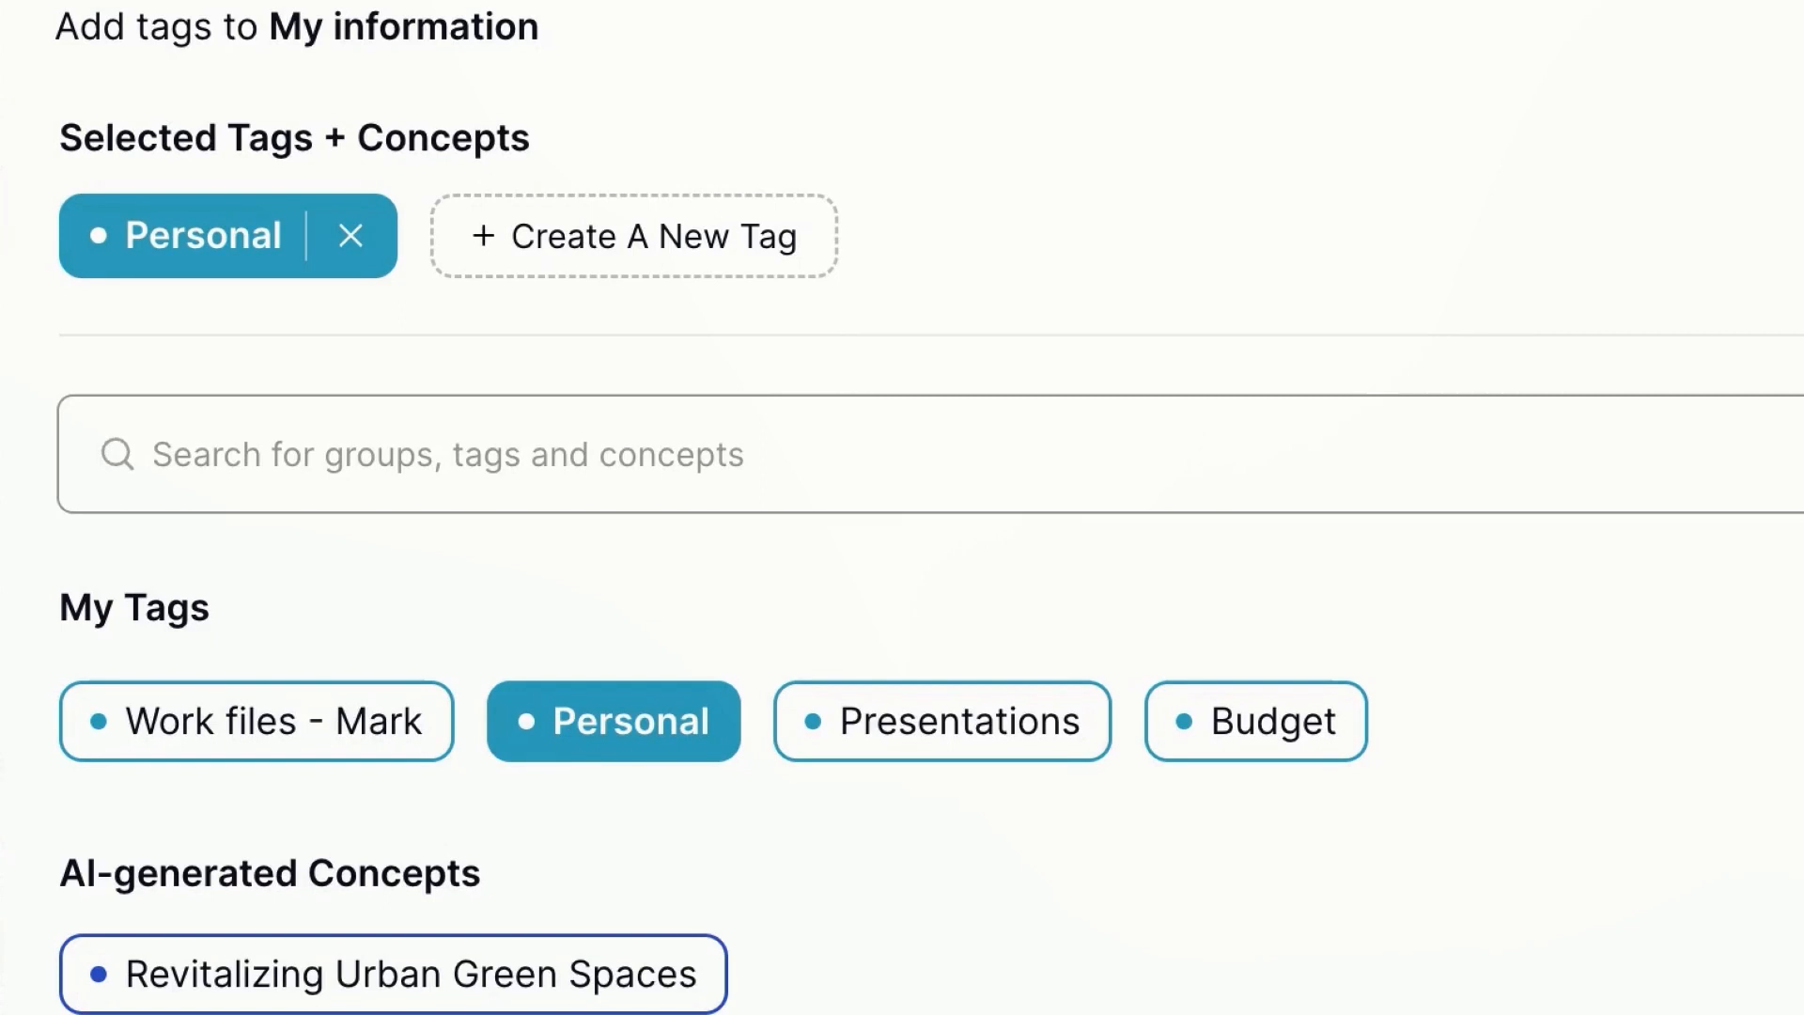
- Create another tag for "My information" consisting of the person's first name and "info", and save the tag selection
left_click(575, 266)
type("Mark")
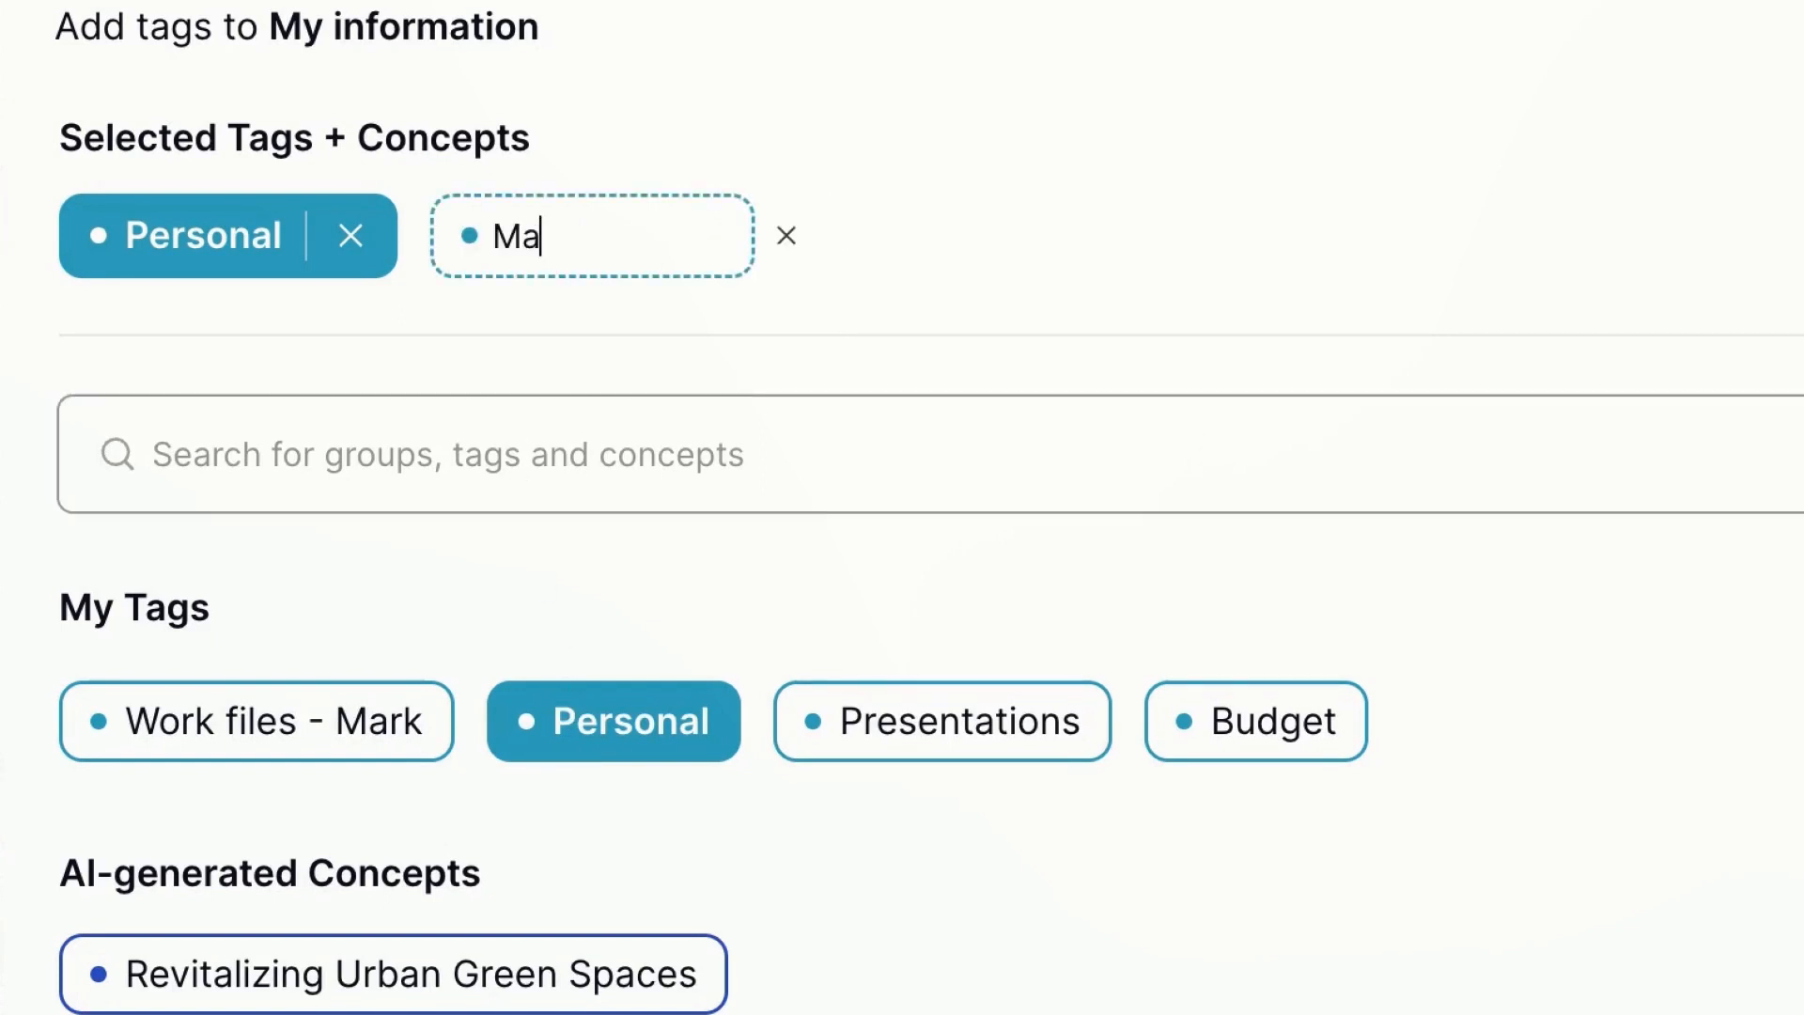
type(" infi")
key("BackSpace")
type("o")
key("Return")
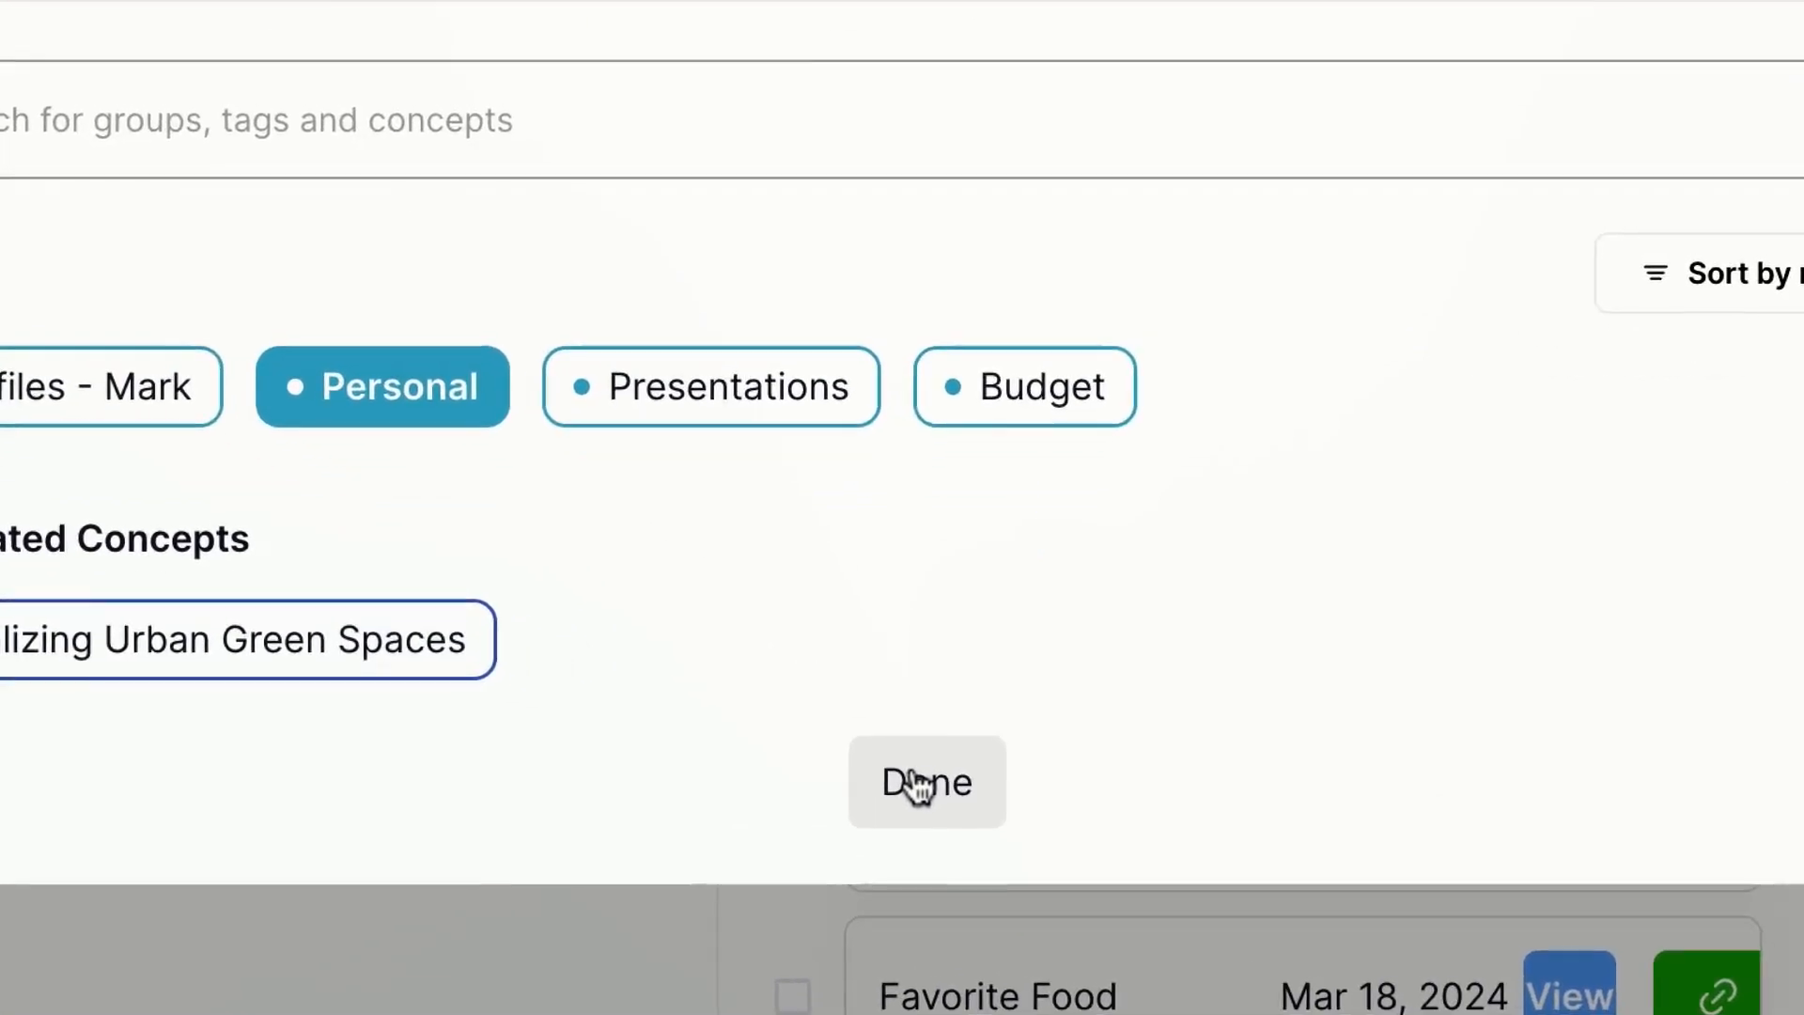
left_click(899, 776)
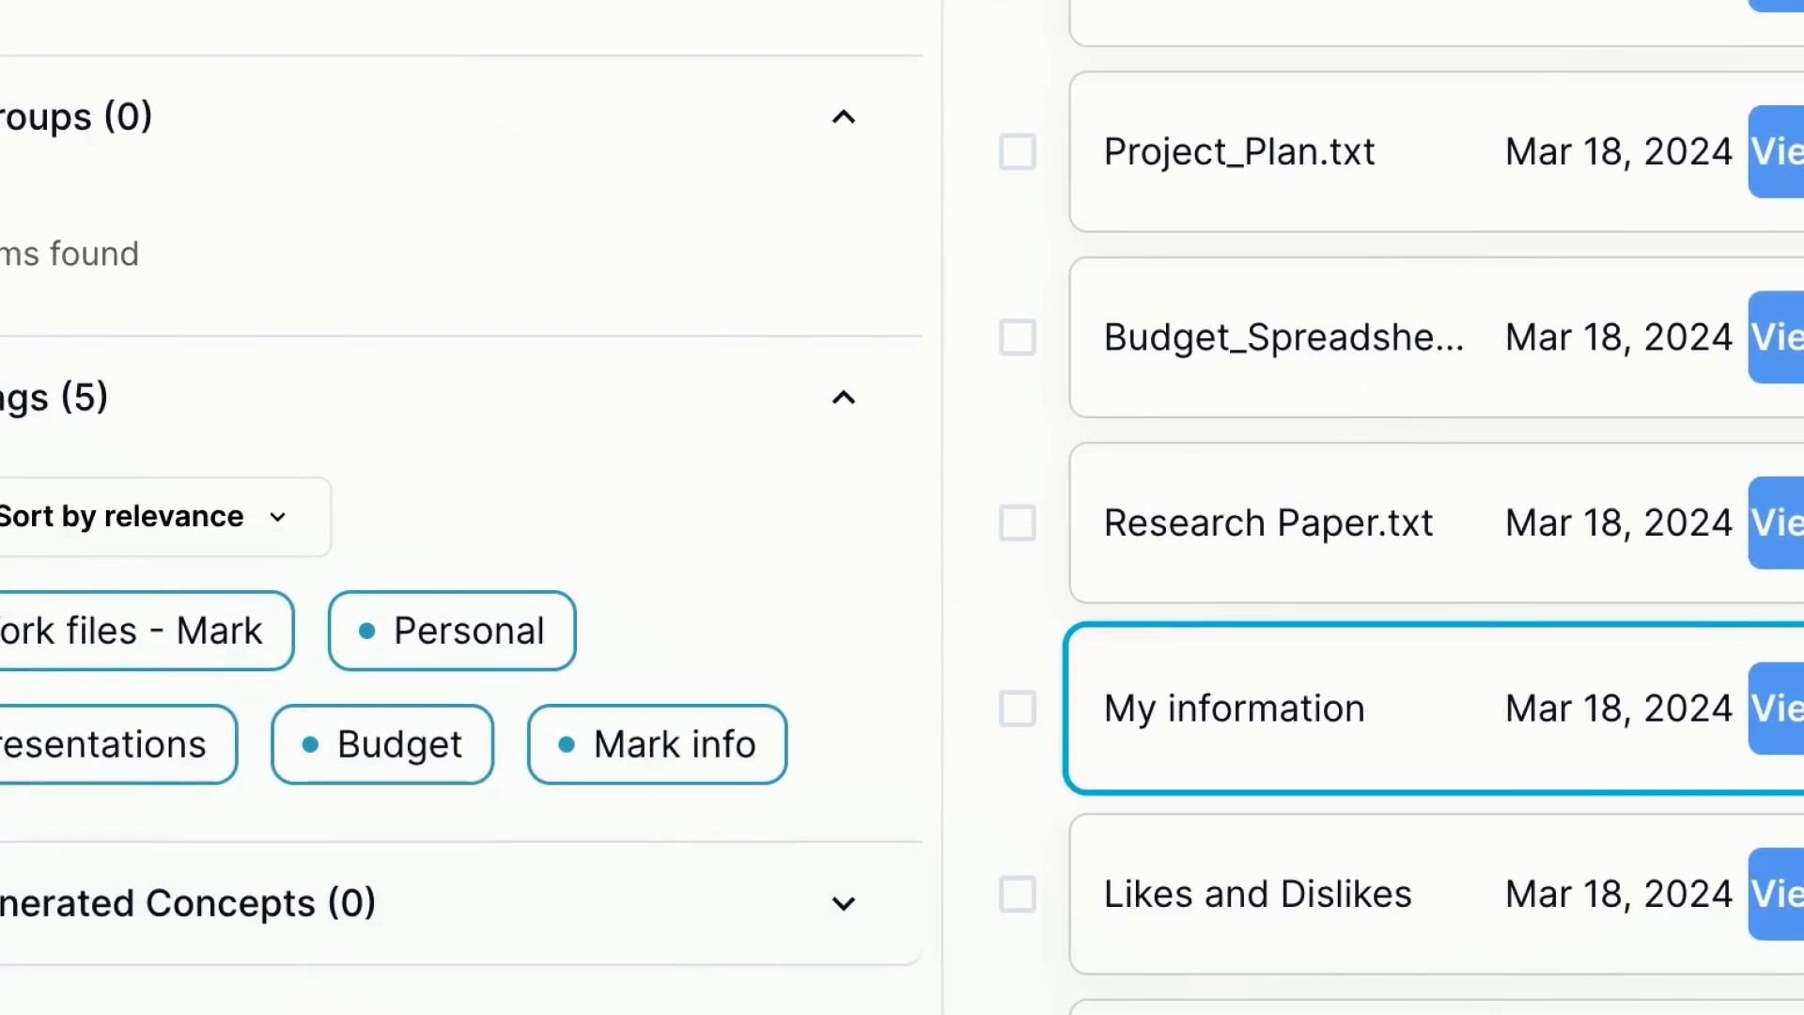
- Show the content filed under the newly created "info" tag
left_click(675, 744)
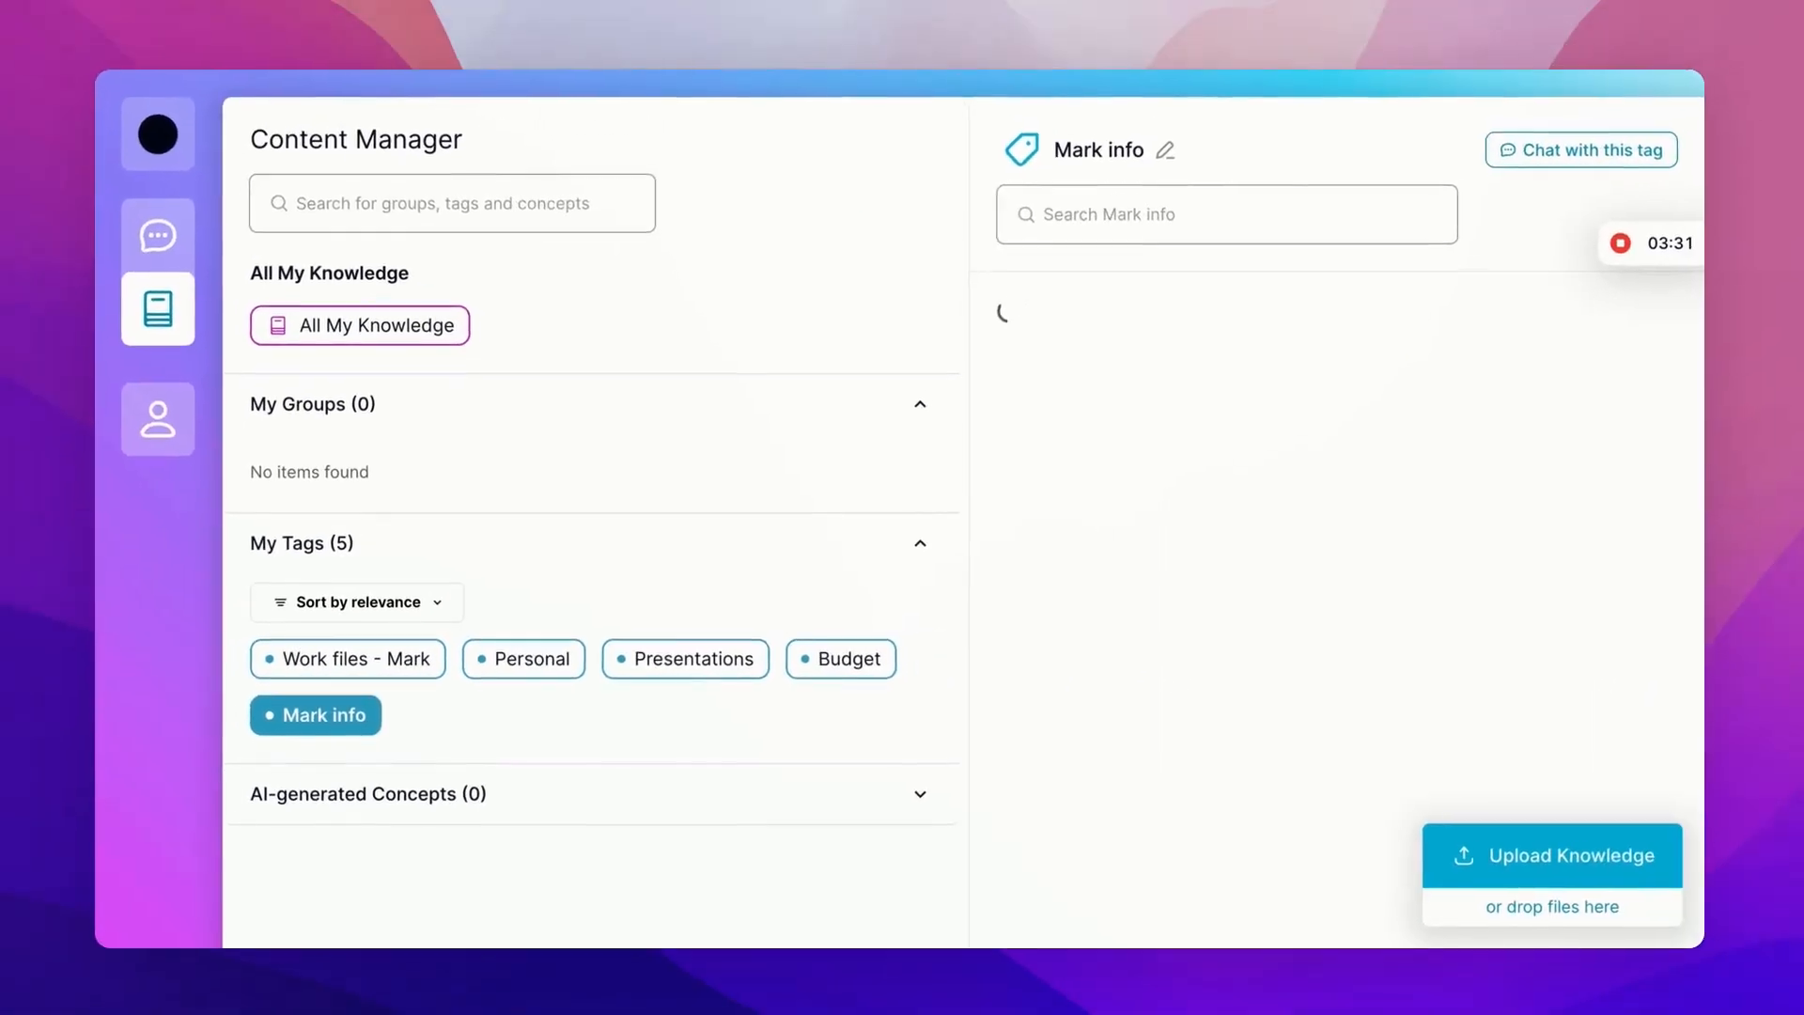